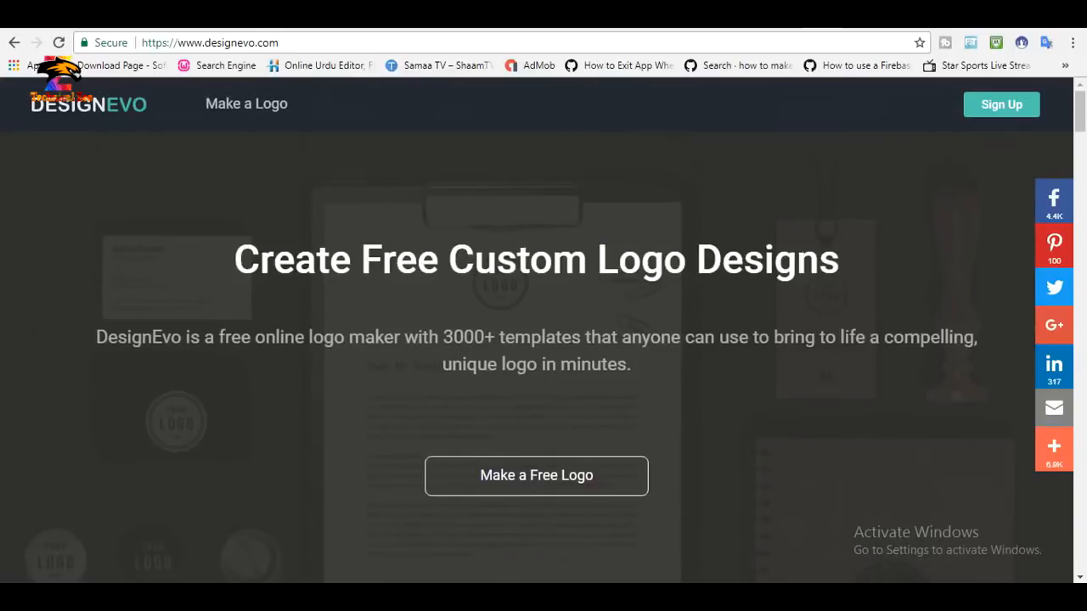
Look over the DesignEvo home page and start making a free logo.
{"action": "scroll", "coordinate": [414, 425], "scroll_direction": "down", "scroll_amount": 7}
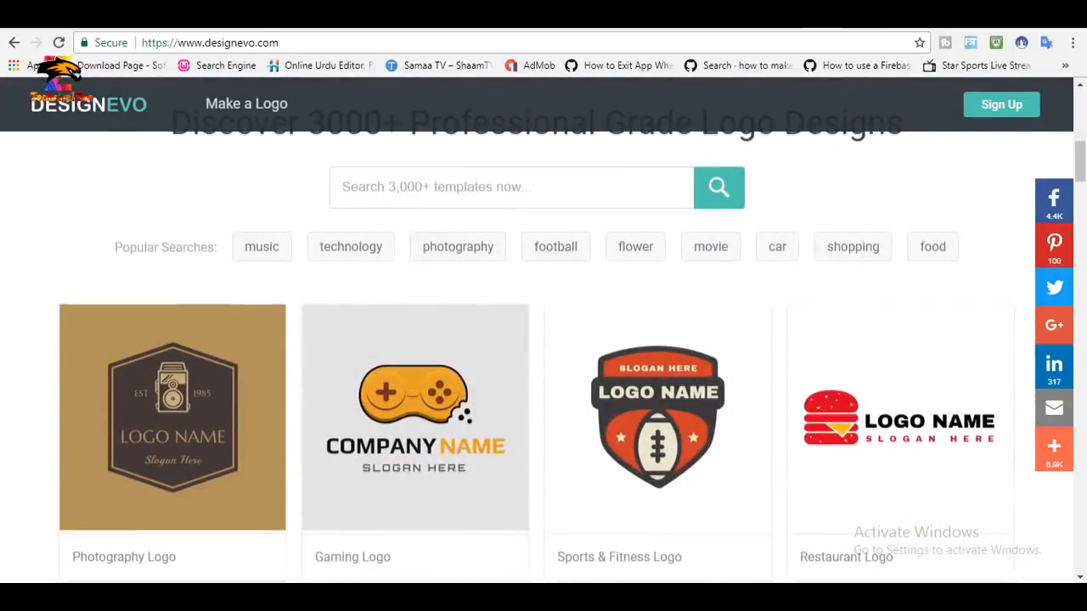
{"action": "scroll", "coordinate": [414, 467], "scroll_direction": "up", "scroll_amount": 4}
{"action": "scroll", "coordinate": [414, 467], "scroll_direction": "down", "scroll_amount": 7}
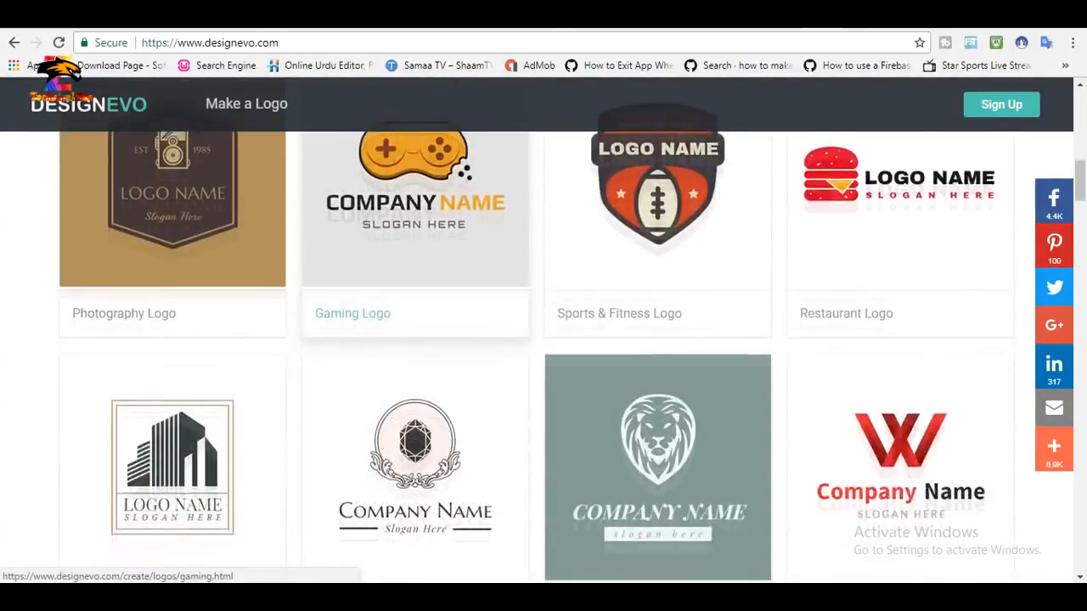
{"action": "scroll", "coordinate": [415, 425], "scroll_direction": "up", "scroll_amount": 10}
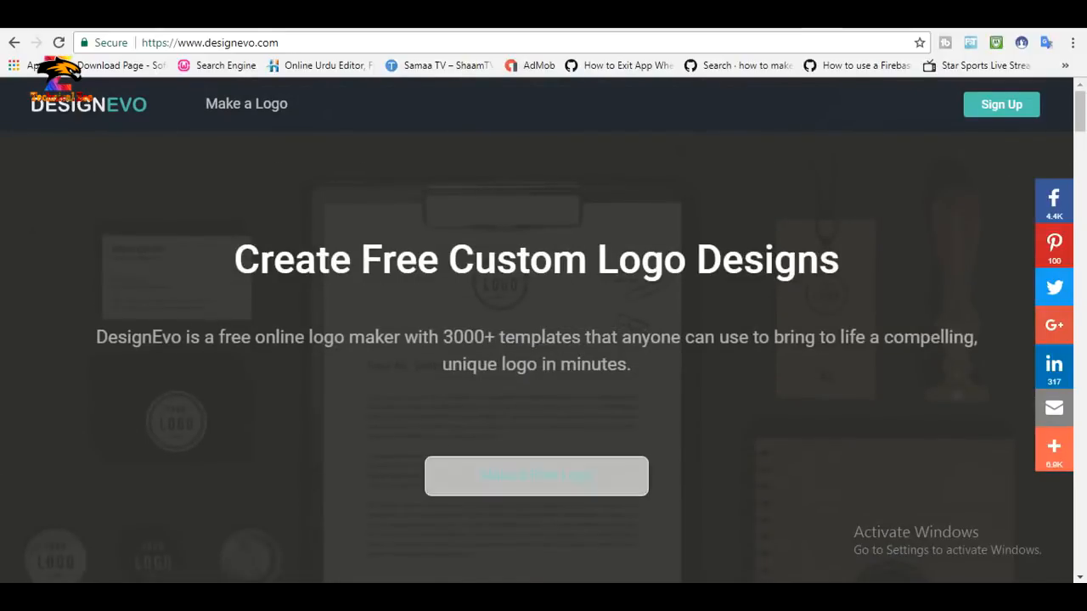
{"action": "left_click", "coordinate": [536, 476]}
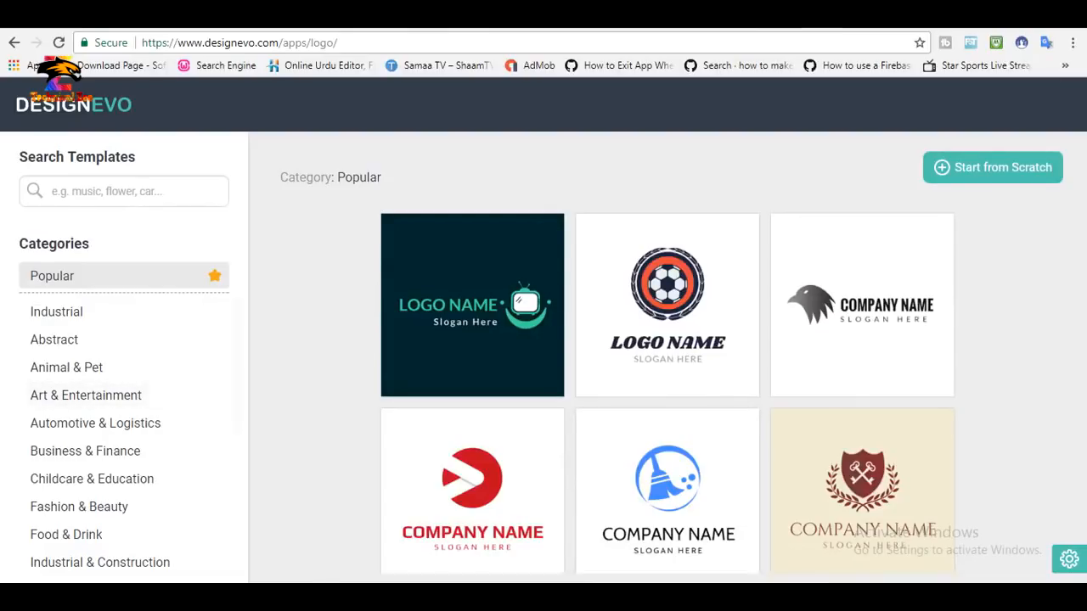
Browse the popular logo templates and switch to the Technology & Communication category.
{"action": "scroll", "coordinate": [667, 475], "scroll_direction": "down", "scroll_amount": 1}
{"action": "scroll", "coordinate": [668, 424], "scroll_direction": "down", "scroll_amount": 3}
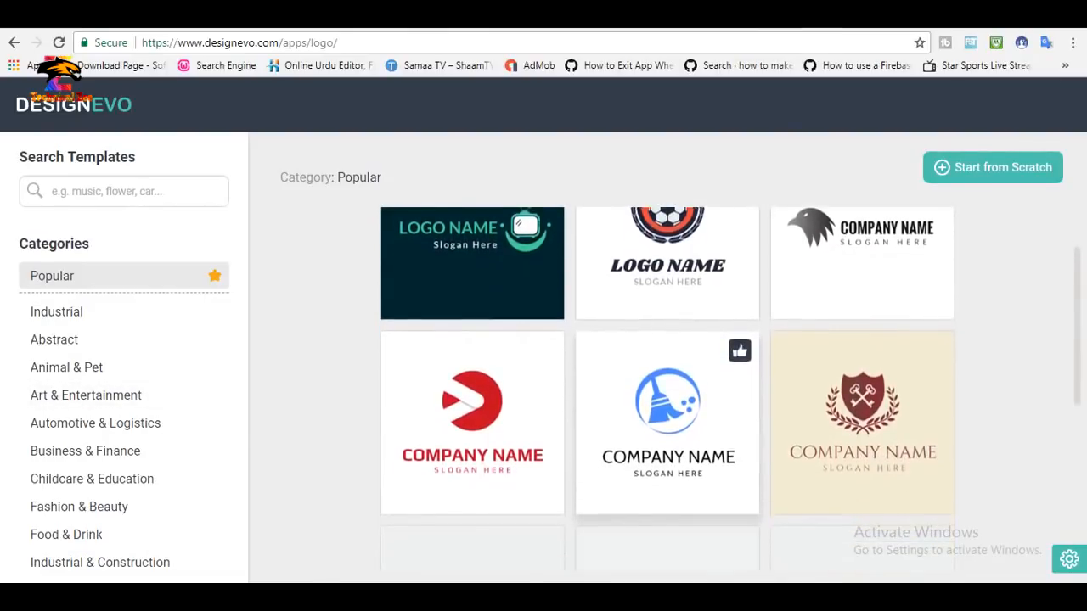
{"action": "scroll", "coordinate": [668, 425], "scroll_direction": "up", "scroll_amount": 3}
{"action": "scroll", "coordinate": [667, 391], "scroll_direction": "up", "scroll_amount": 1}
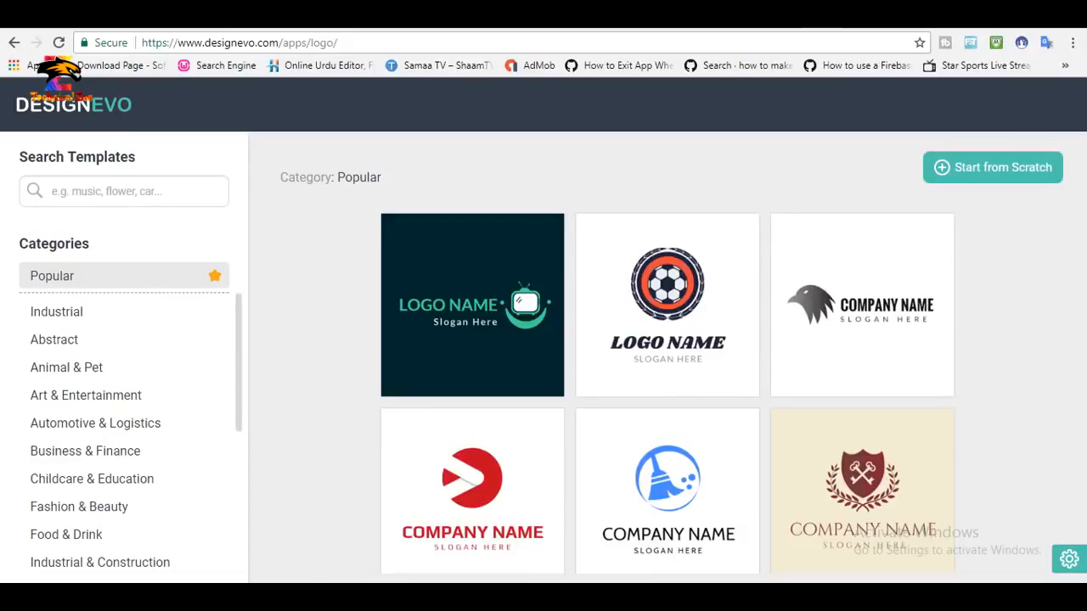
{"action": "scroll", "coordinate": [128, 433], "scroll_direction": "down", "scroll_amount": 3}
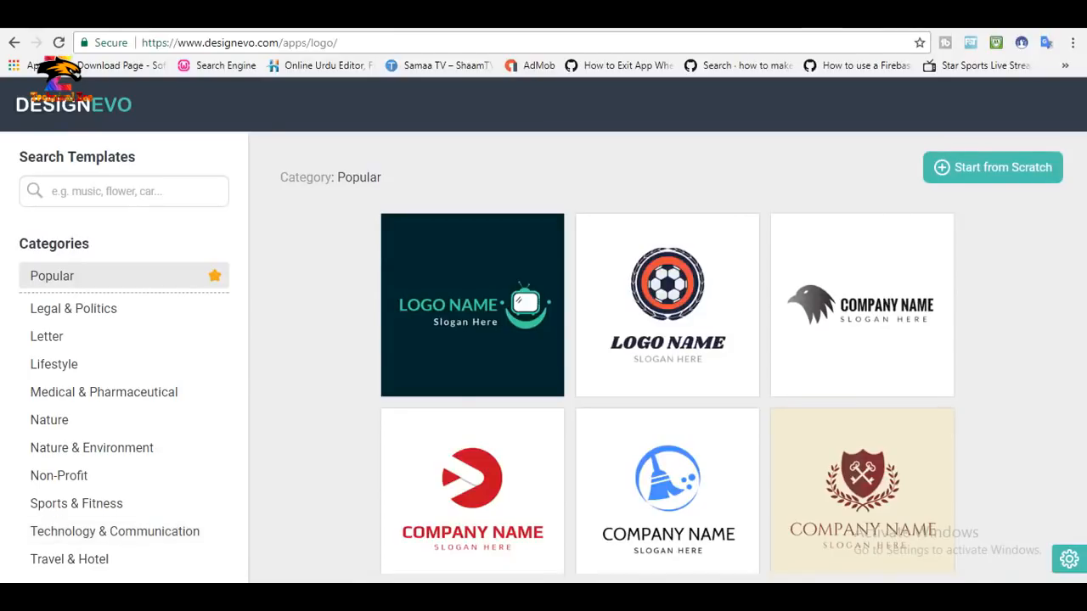
{"action": "left_click", "coordinate": [114, 532]}
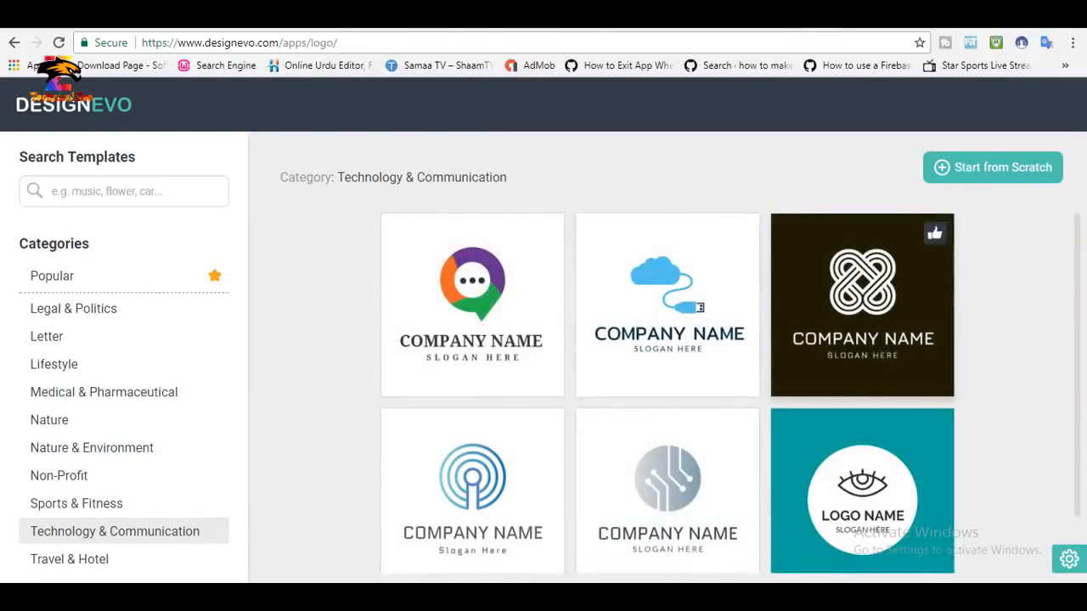
Choose the Technology & Communication template showing a black phone with blue dots.
{"action": "scroll", "coordinate": [667, 391], "scroll_direction": "down", "scroll_amount": 2}
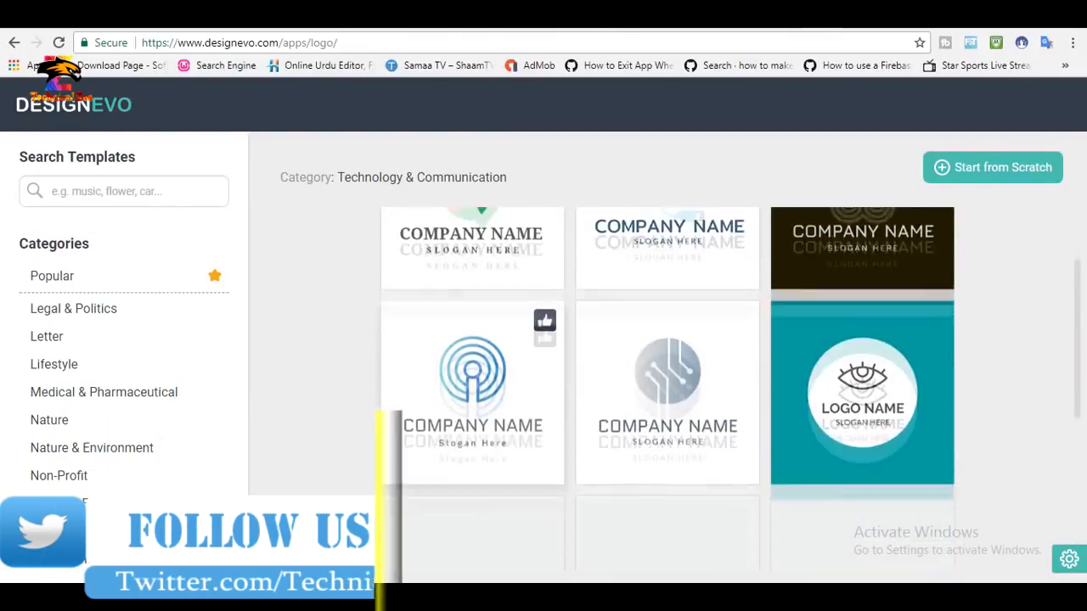
{"action": "scroll", "coordinate": [667, 391], "scroll_direction": "down", "scroll_amount": 3}
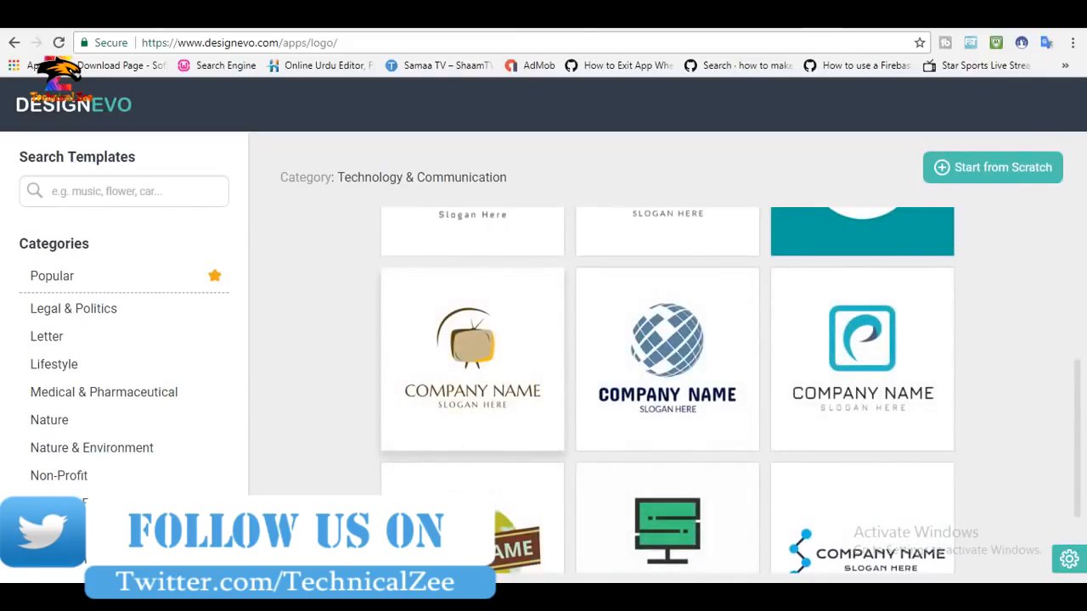
{"action": "scroll", "coordinate": [667, 390], "scroll_direction": "down", "scroll_amount": 4}
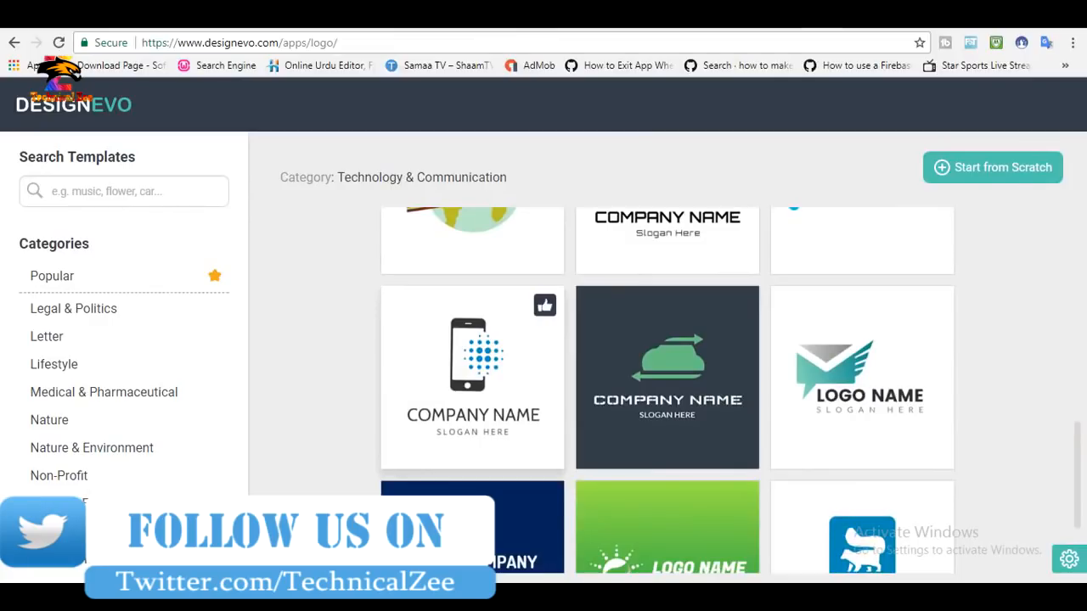
{"action": "left_click", "coordinate": [472, 378]}
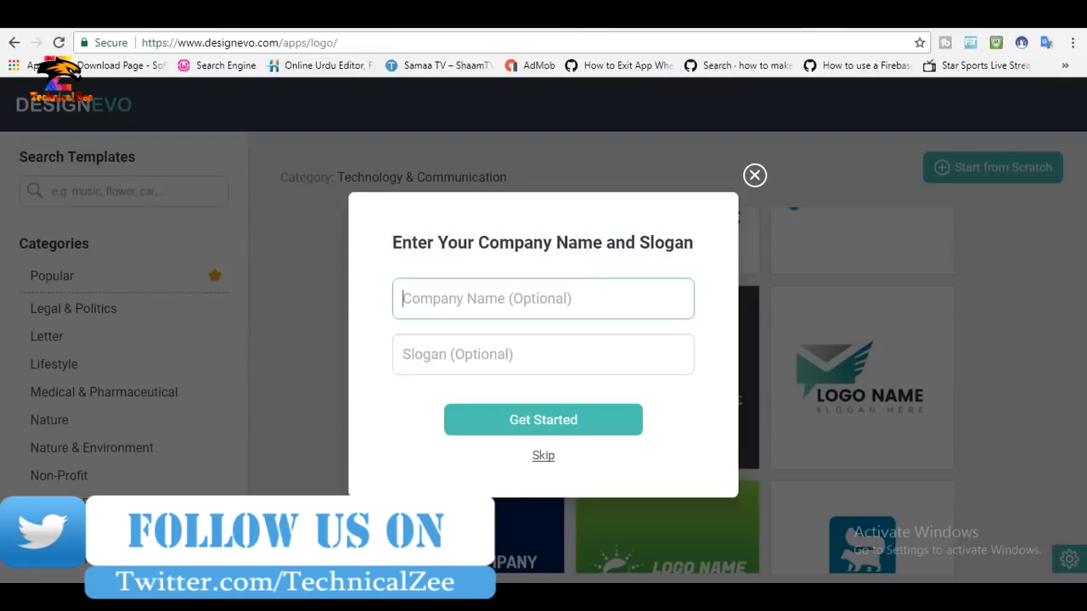
Enter the company name "Technical zee" and the slogan "Learn something new", and open the template in the editor.
{"action": "type", "text": "Technical"}
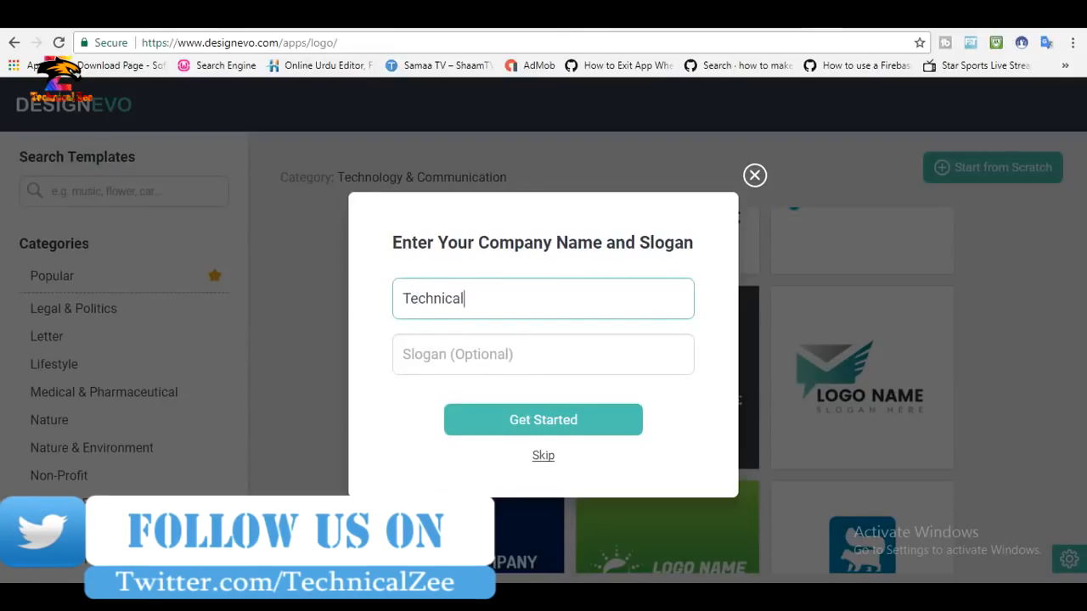
{"action": "type", "text": " zee"}
{"action": "key", "text": "Tab"}
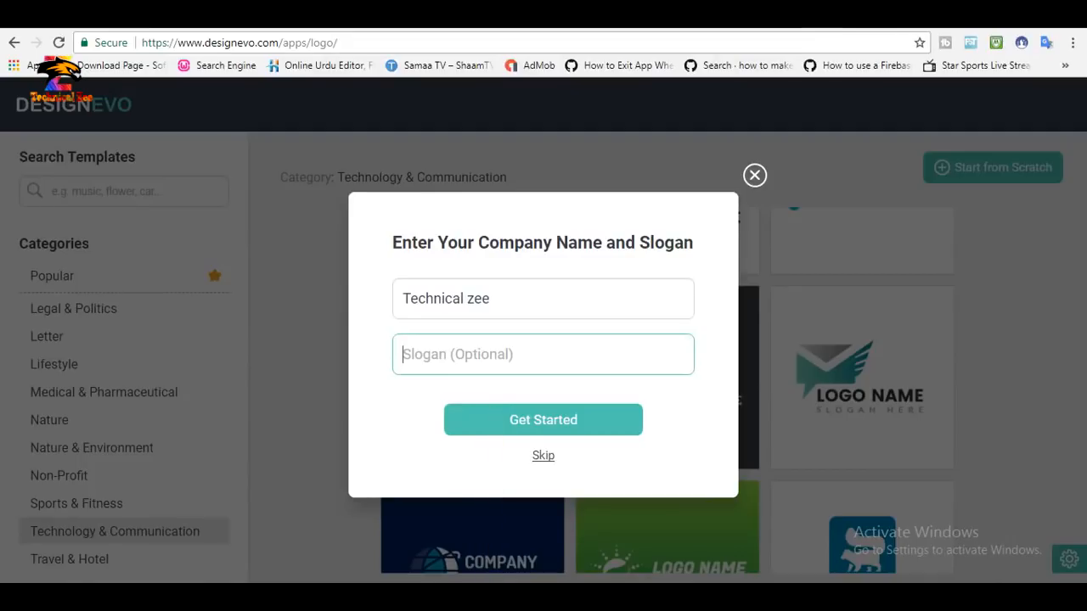
{"action": "type", "text": "Laern so"}
{"action": "type", "text": "mething new"}
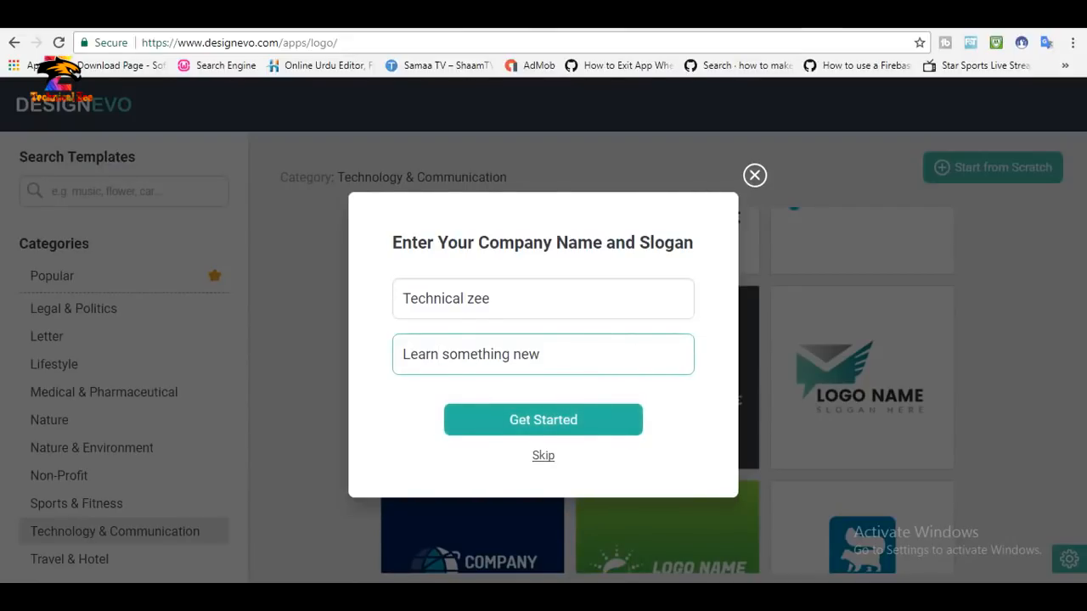
{"action": "left_click", "coordinate": [543, 419]}
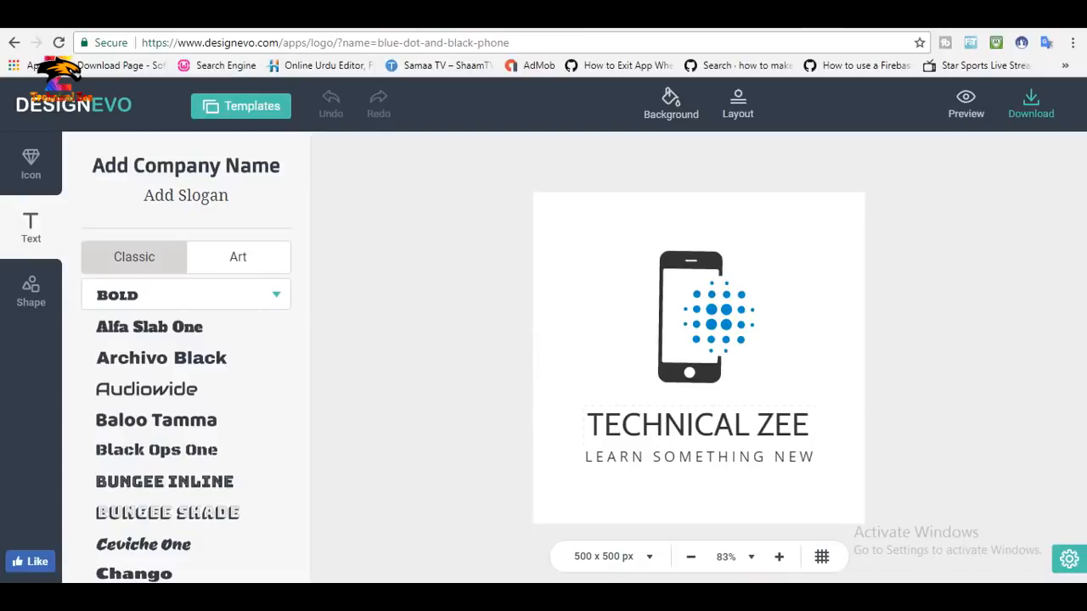
Recolour the company name text on the logo to a strong orange.
{"action": "left_click", "coordinate": [699, 424]}
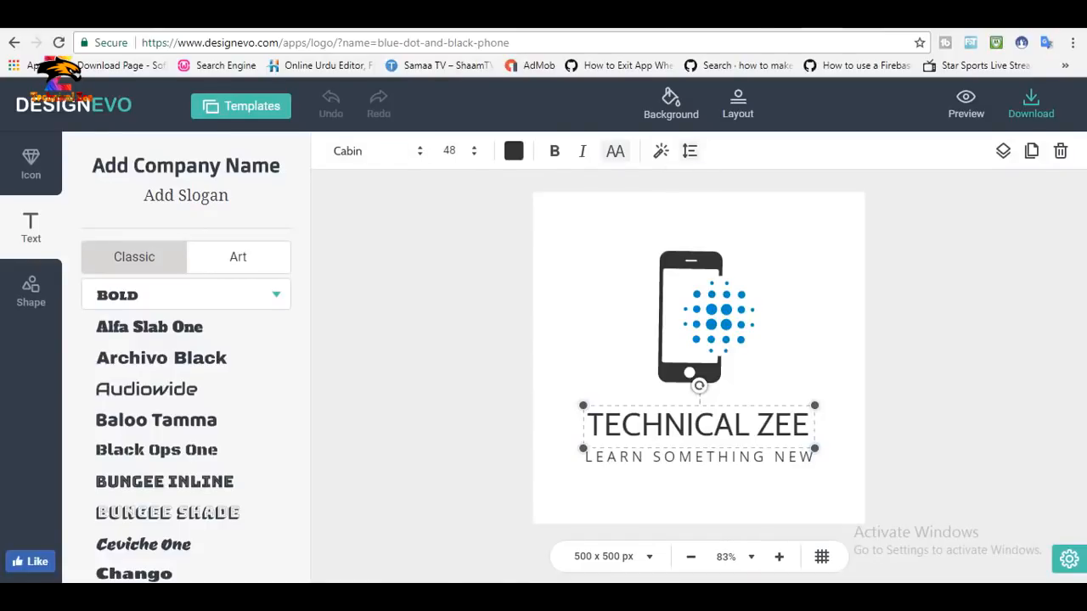
{"action": "left_click", "coordinate": [514, 150]}
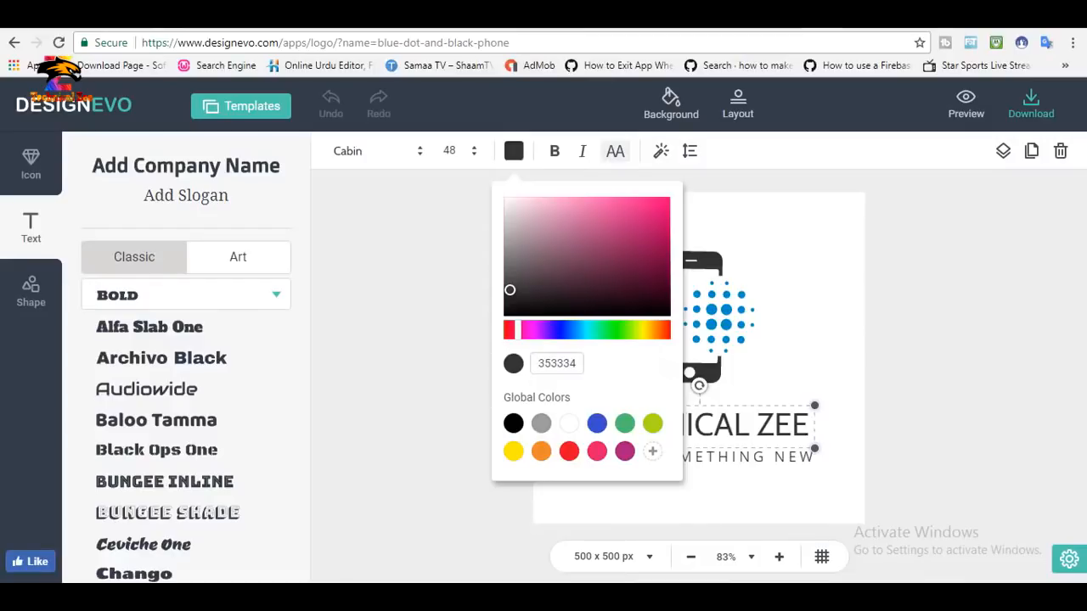
{"action": "left_click", "coordinate": [662, 331]}
{"action": "left_click", "coordinate": [654, 229]}
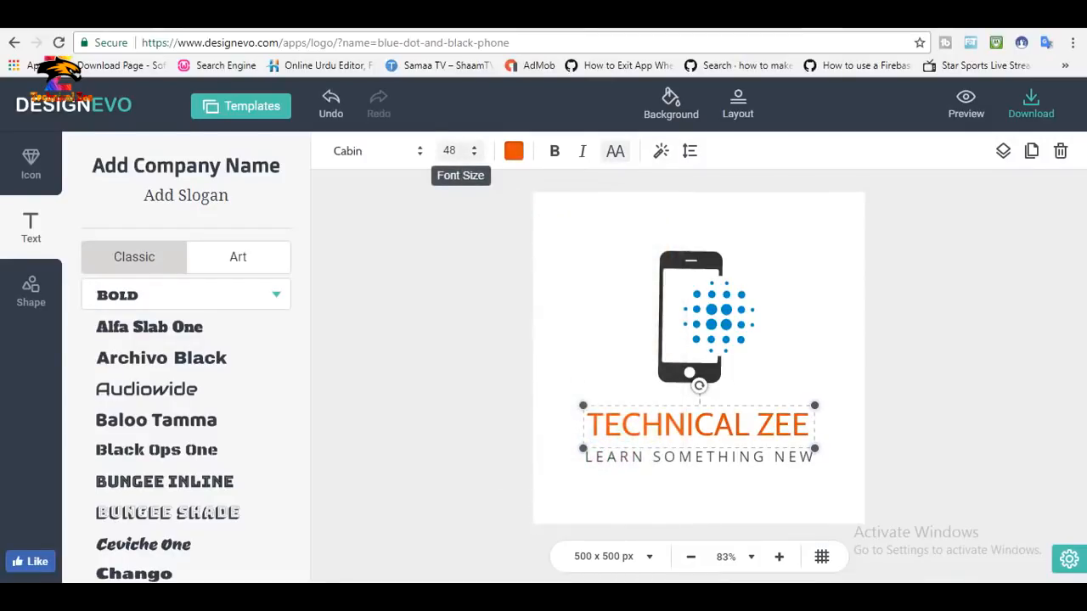
Try font size 72 on the company name and return it to 48.
{"action": "left_click", "coordinate": [450, 150]}
{"action": "type", "text": "72"}
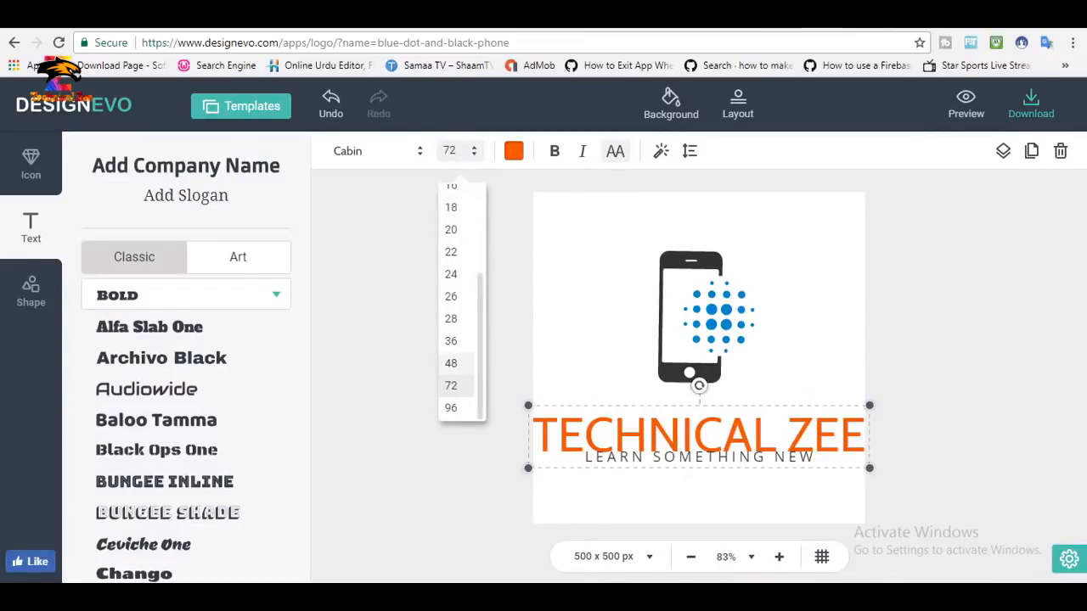
{"action": "key", "text": "Up"}
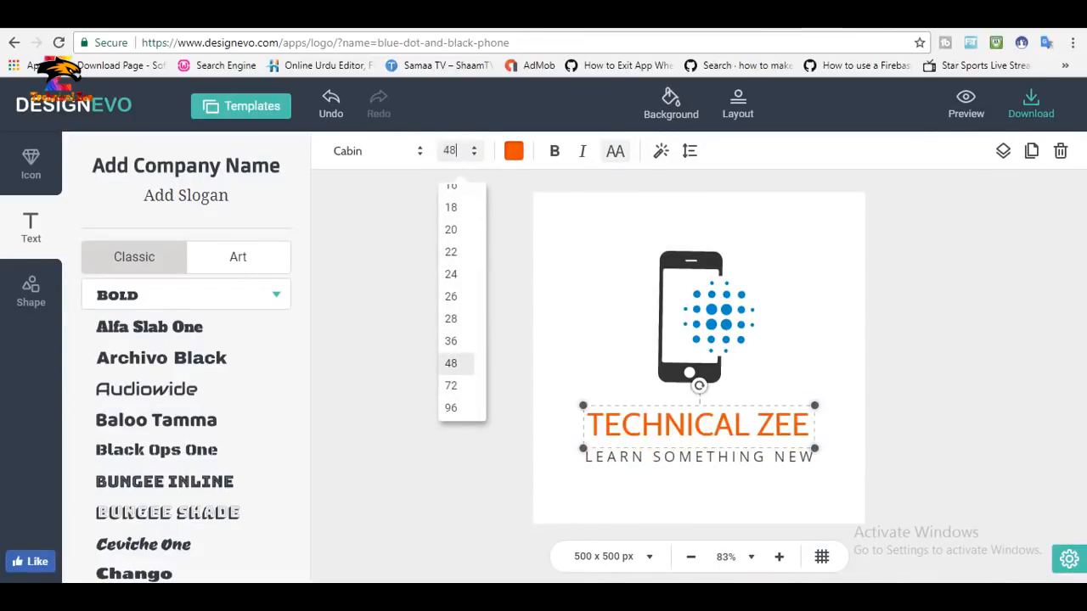
Change the company name's font to Fugaz One from the Modern (Sans) fonts.
{"action": "left_click", "coordinate": [374, 150]}
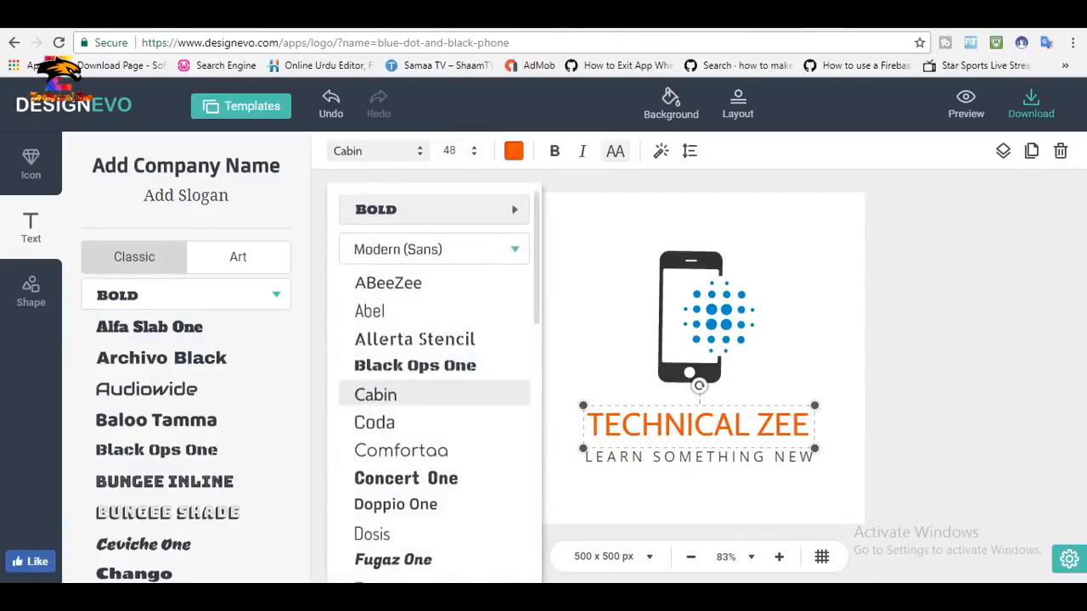
{"action": "scroll", "coordinate": [434, 382], "scroll_direction": "down", "scroll_amount": 4}
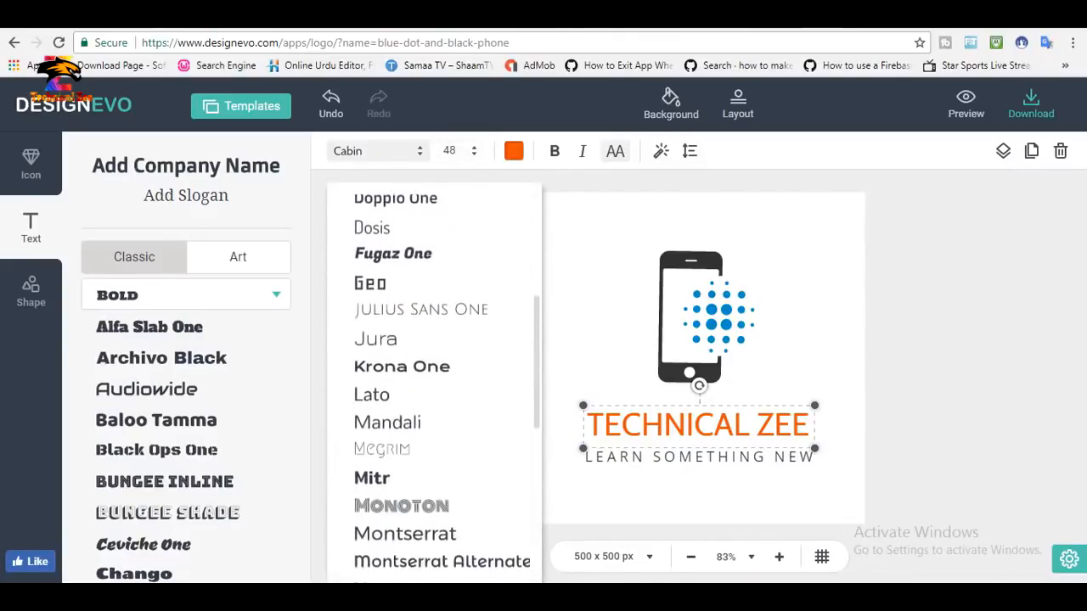
{"action": "scroll", "coordinate": [434, 382], "scroll_direction": "down", "scroll_amount": 5}
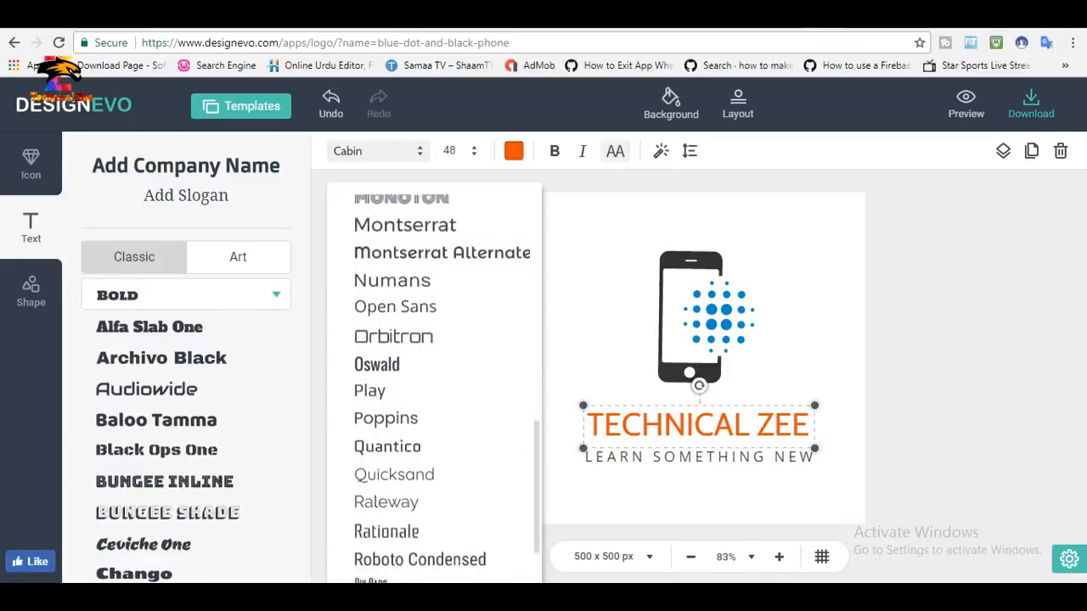
{"action": "scroll", "coordinate": [433, 382], "scroll_direction": "down", "scroll_amount": 1}
{"action": "scroll", "coordinate": [434, 365], "scroll_direction": "up", "scroll_amount": 6}
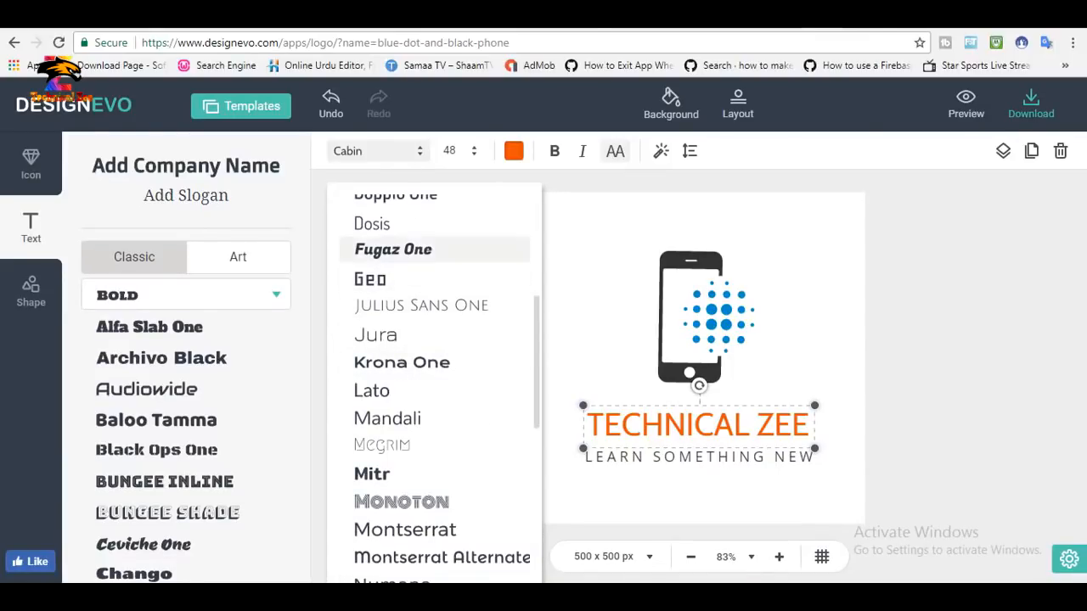
{"action": "left_click", "coordinate": [393, 249]}
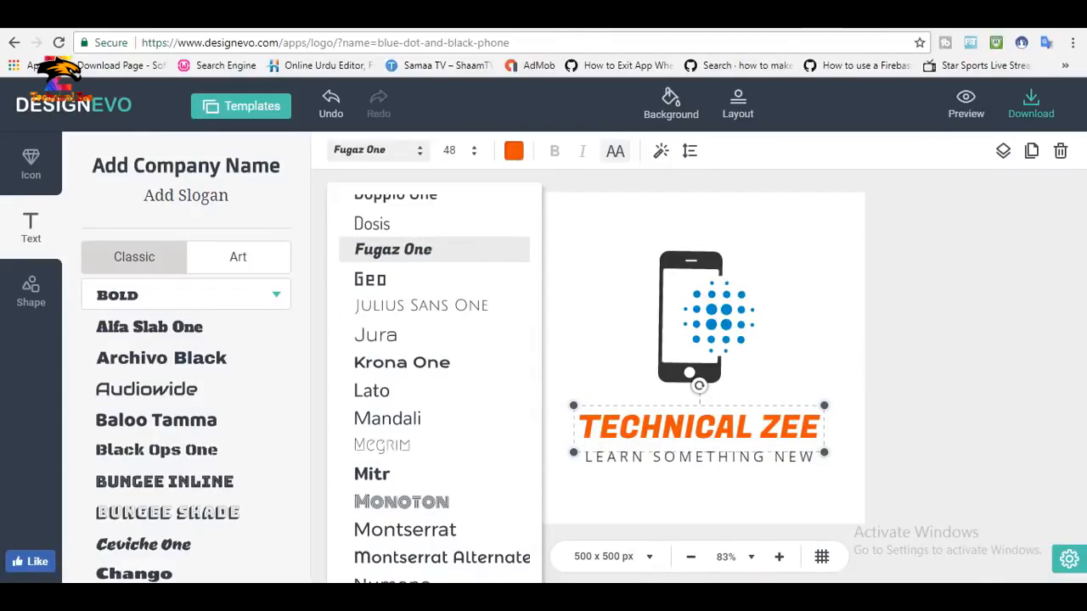
{"action": "key", "text": "Escape"}
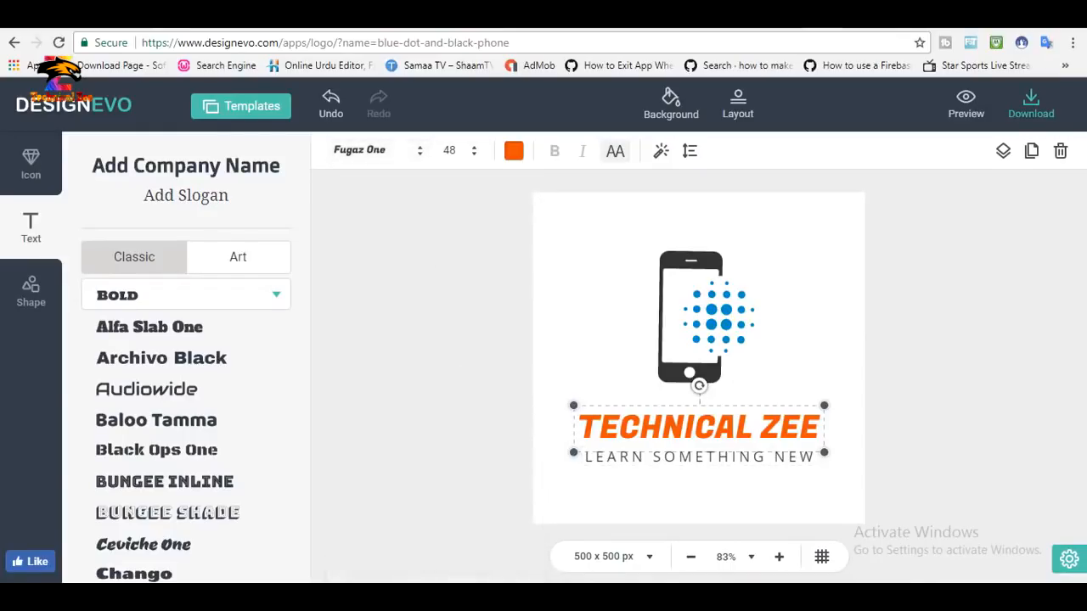
Recolour the slogan below the company name to a saturated bright blue.
{"action": "left_click", "coordinate": [698, 458]}
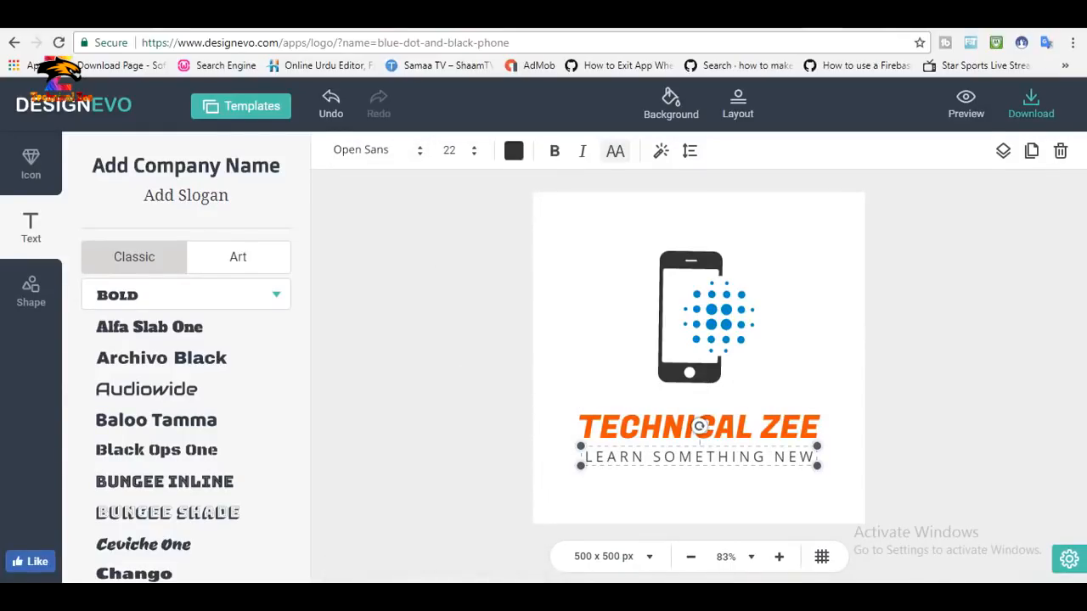
{"action": "left_click", "coordinate": [514, 151]}
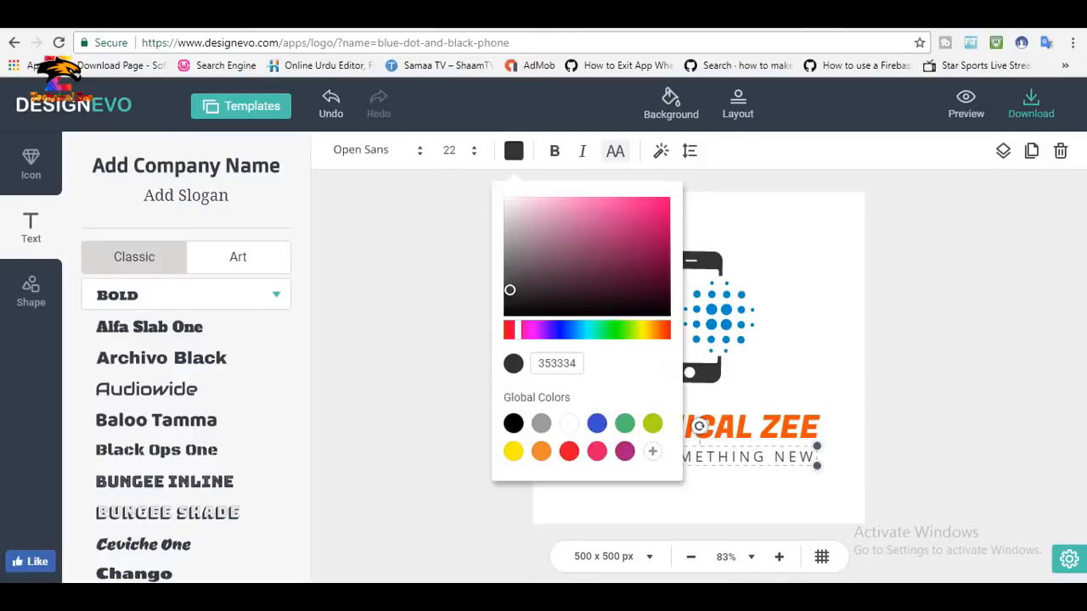
{"action": "left_click", "coordinate": [513, 451]}
{"action": "left_click", "coordinate": [597, 423]}
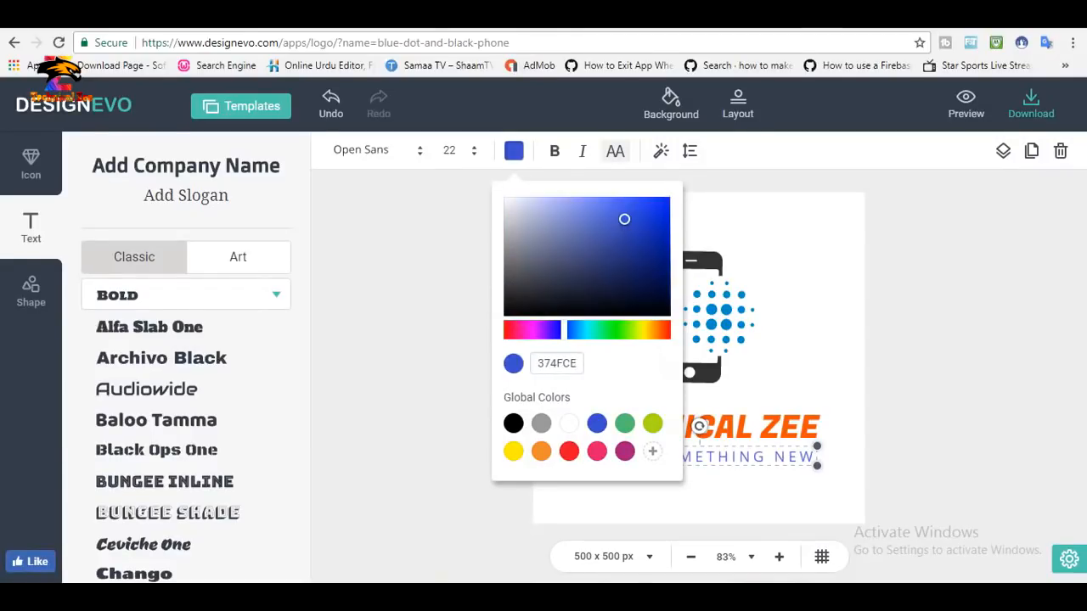
{"action": "left_click", "coordinate": [669, 210]}
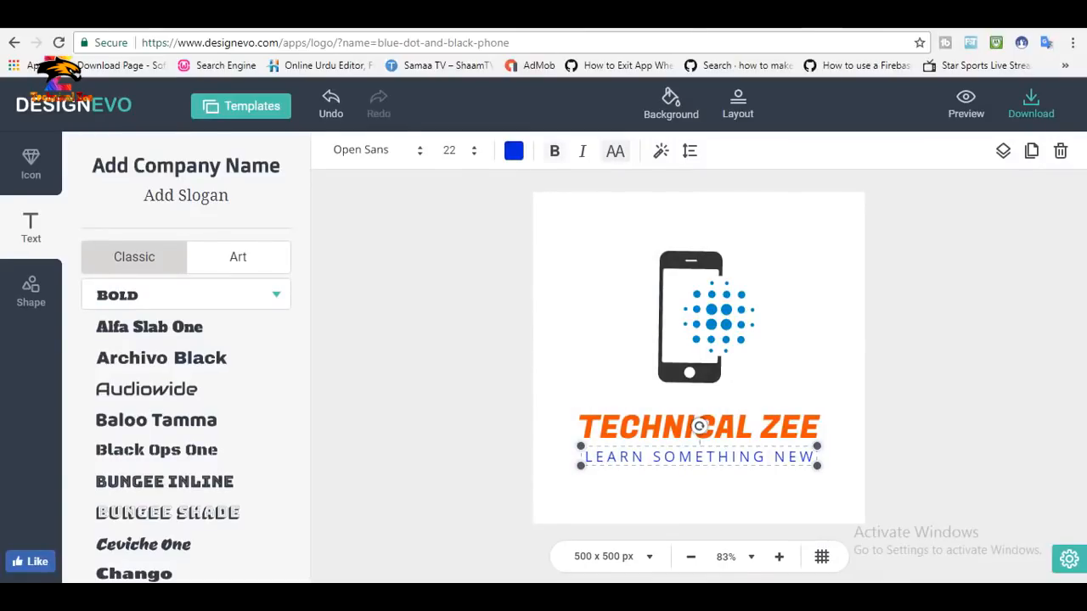
Make the slogan bold and italic and turn off its uppercase formatting.
{"action": "left_click", "coordinate": [554, 151]}
{"action": "left_click", "coordinate": [583, 151]}
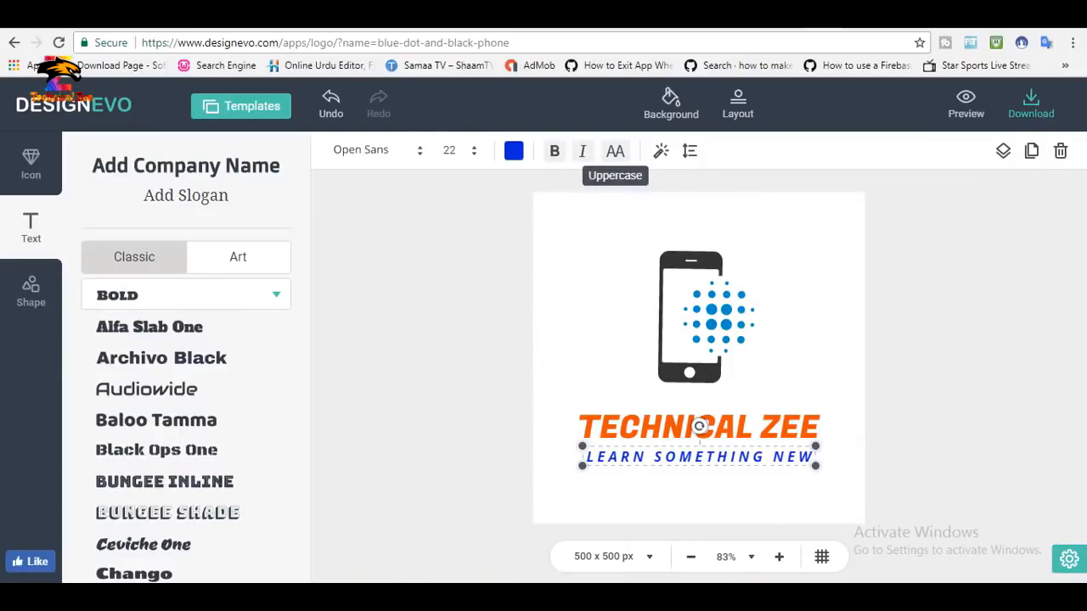
{"action": "left_click", "coordinate": [614, 151]}
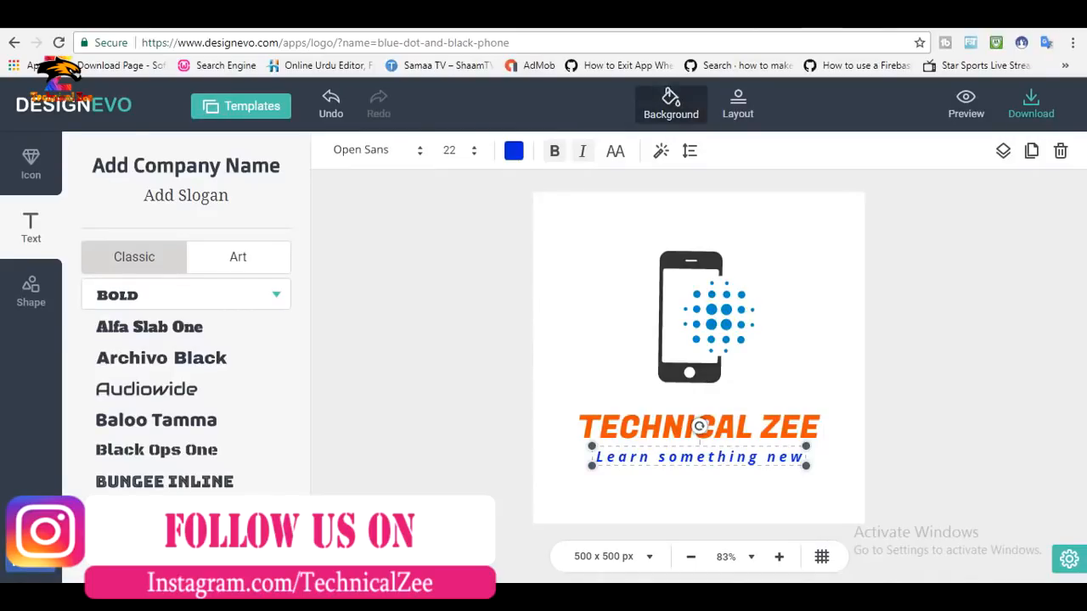
Fit the logo to the view and apply a canvas size of 500 x 500 px.
{"action": "left_click", "coordinate": [671, 104]}
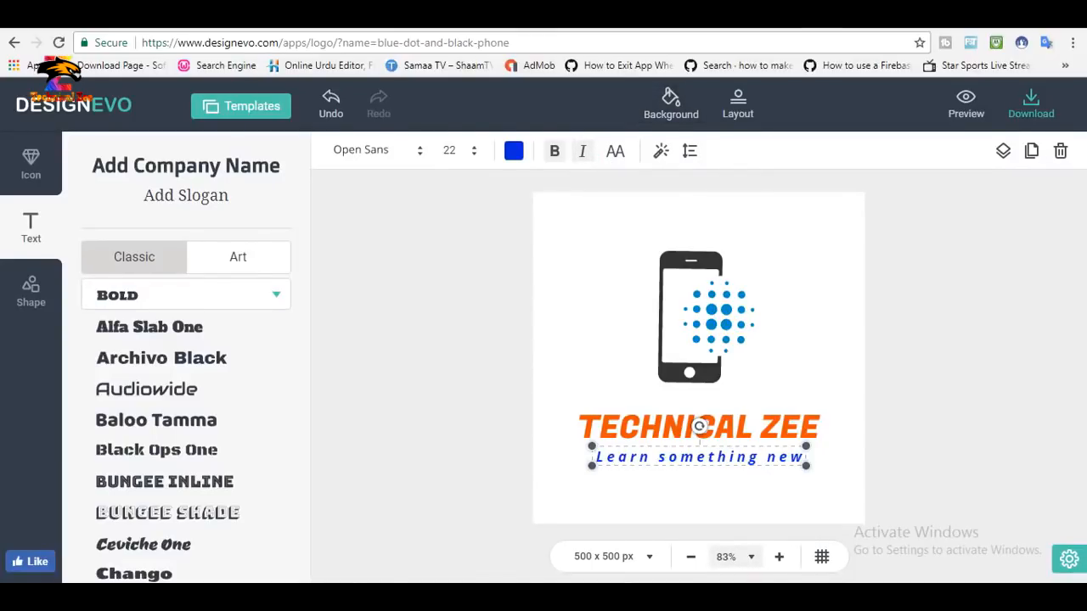
{"action": "left_click", "coordinate": [731, 557]}
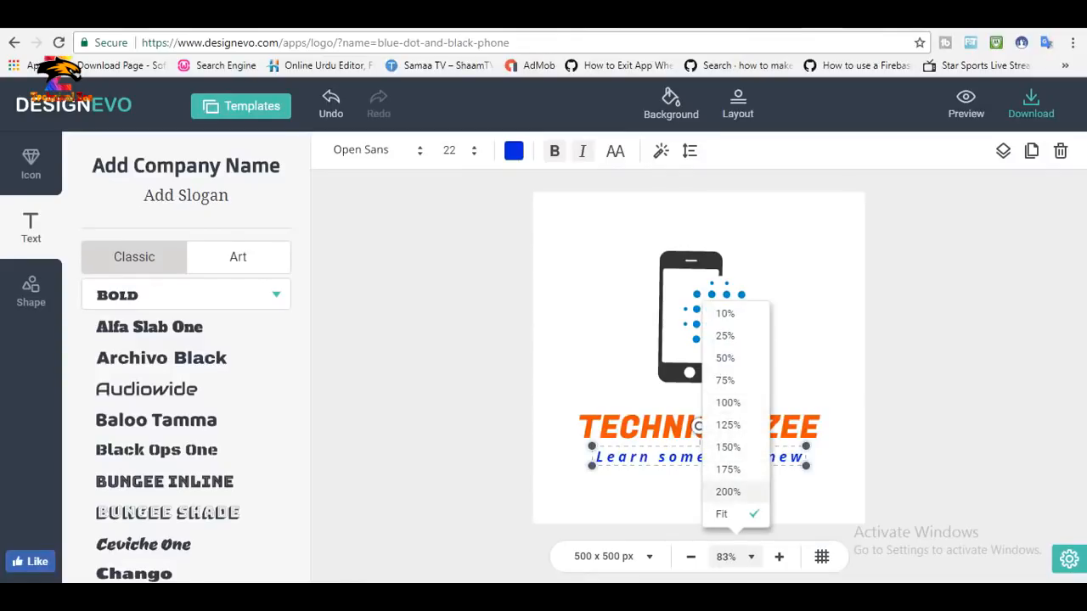
{"action": "left_click", "coordinate": [725, 514]}
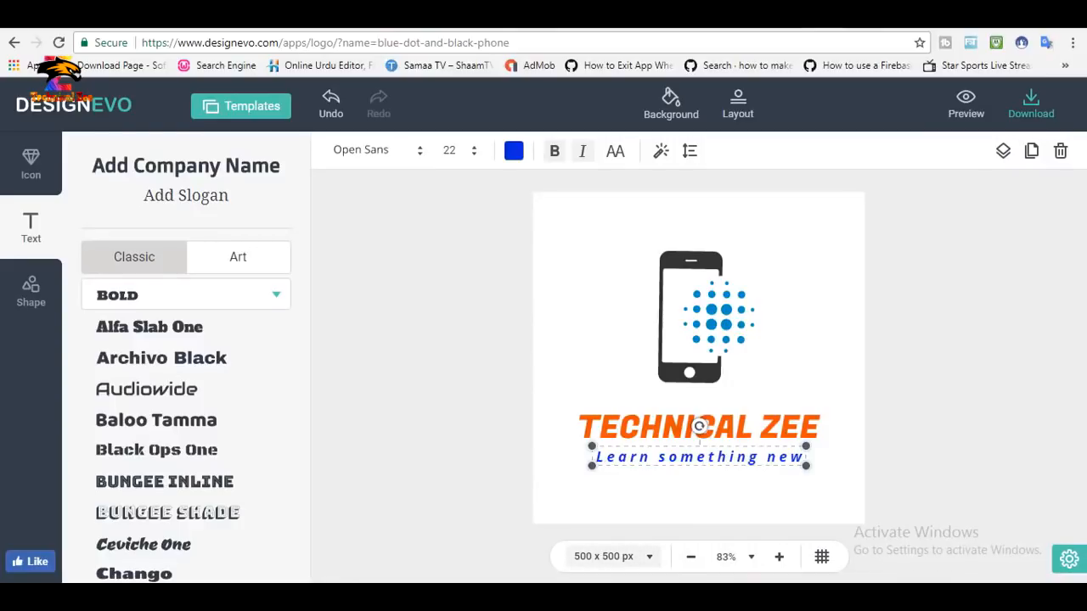
{"action": "left_click", "coordinate": [612, 556]}
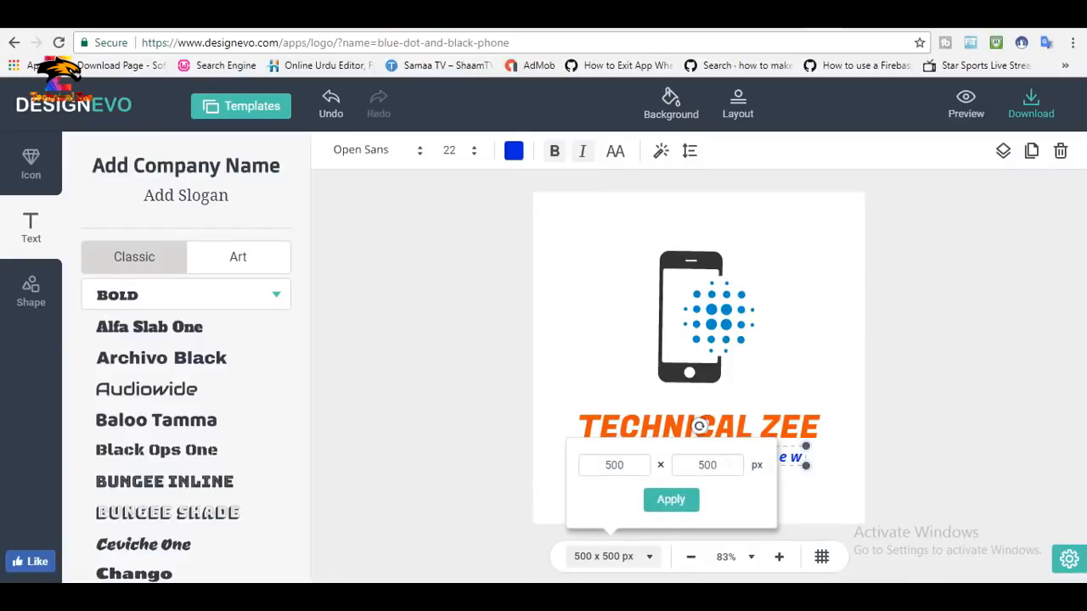
{"action": "left_click", "coordinate": [671, 500]}
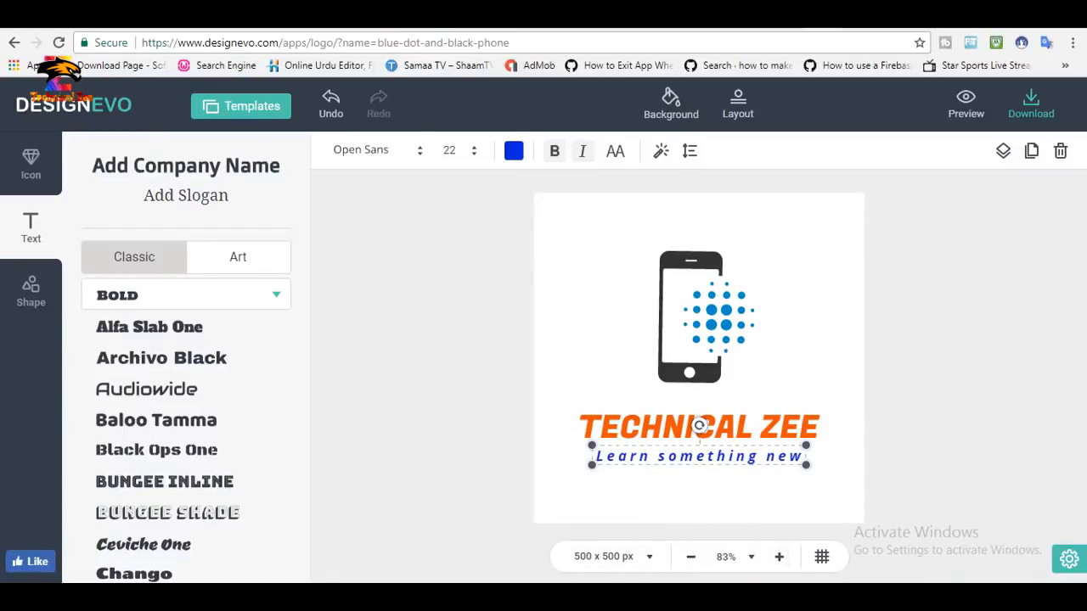
Turn on the canvas grid.
{"action": "left_click", "coordinate": [779, 556]}
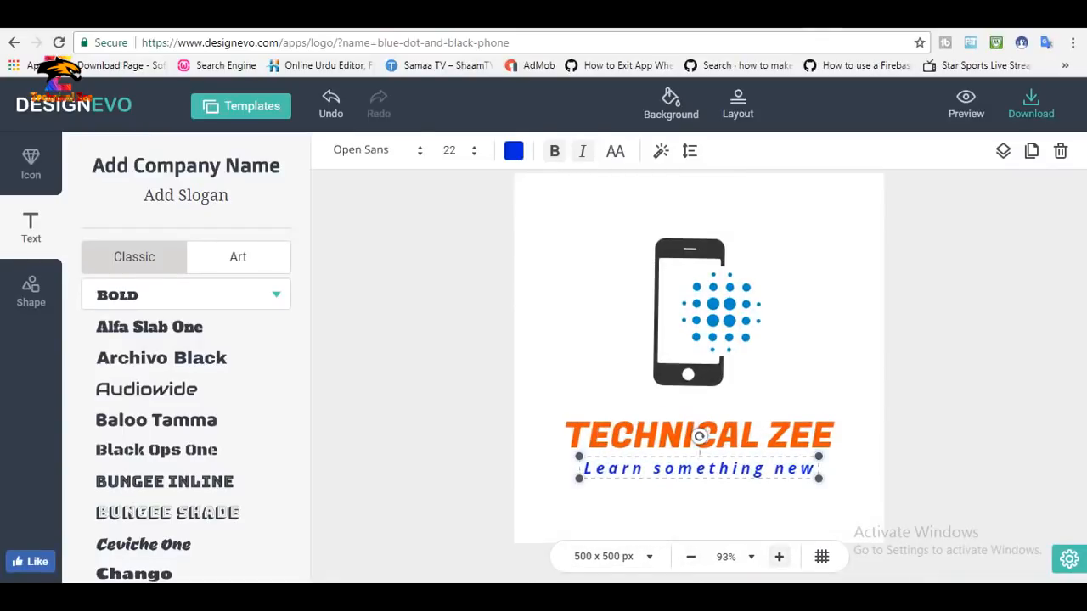
{"action": "left_click", "coordinate": [690, 556]}
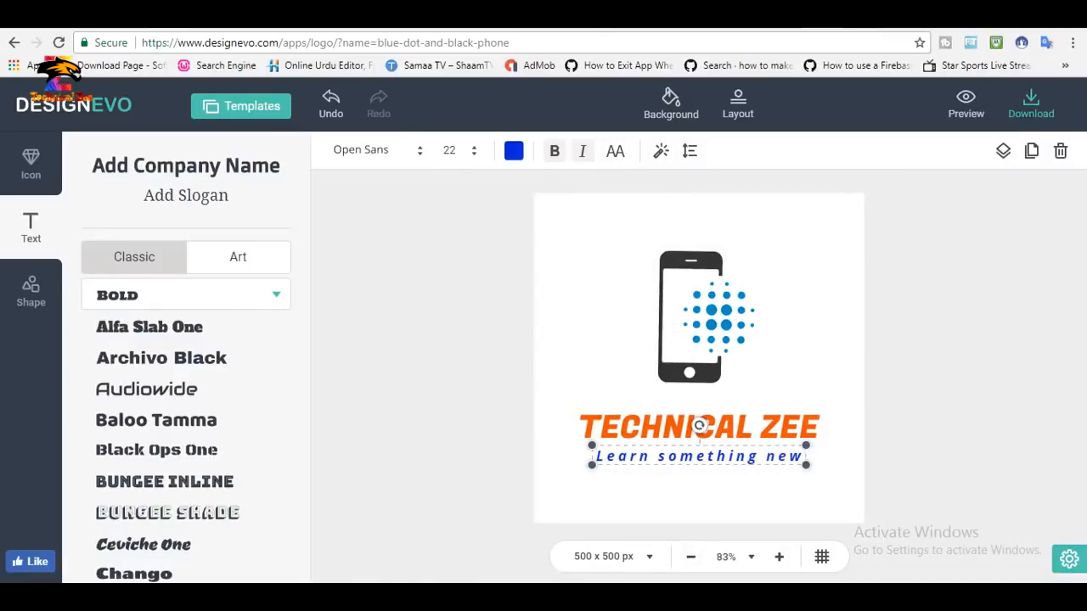
{"action": "left_click", "coordinate": [821, 556]}
Enlarge the company name slightly, then shrink the slogan to size 20 and shift it right beneath the name.
{"action": "left_click", "coordinate": [699, 427]}
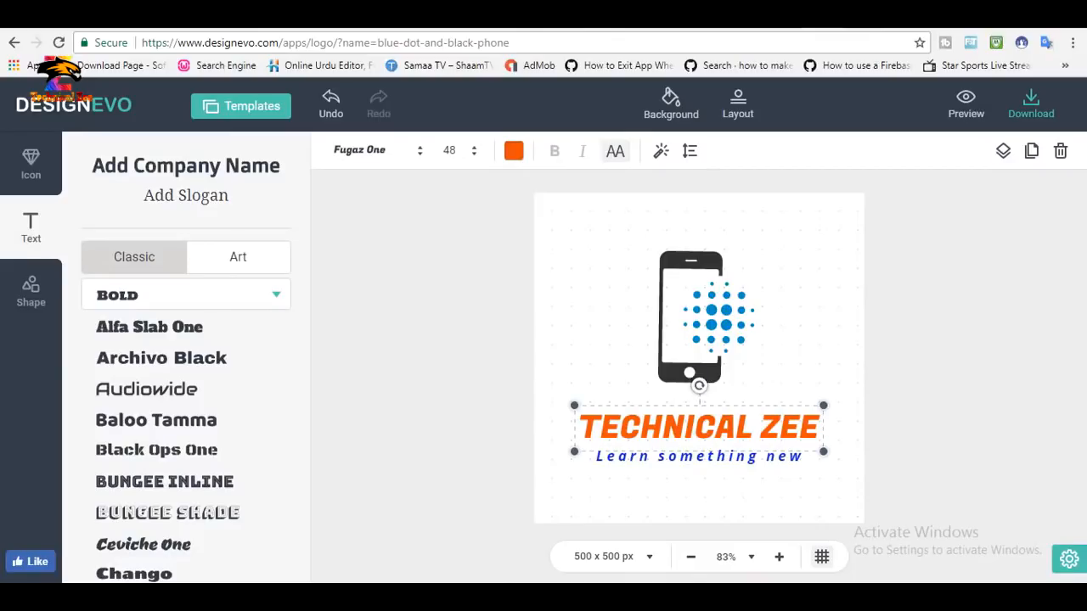
{"action": "mouse_move", "coordinate": [822, 452]}
{"action": "left_mouse_down"}
{"action": "mouse_move", "coordinate": [799, 440]}
{"action": "mouse_move", "coordinate": [826, 452]}
{"action": "left_mouse_up"}
{"action": "left_click", "coordinate": [706, 459]}
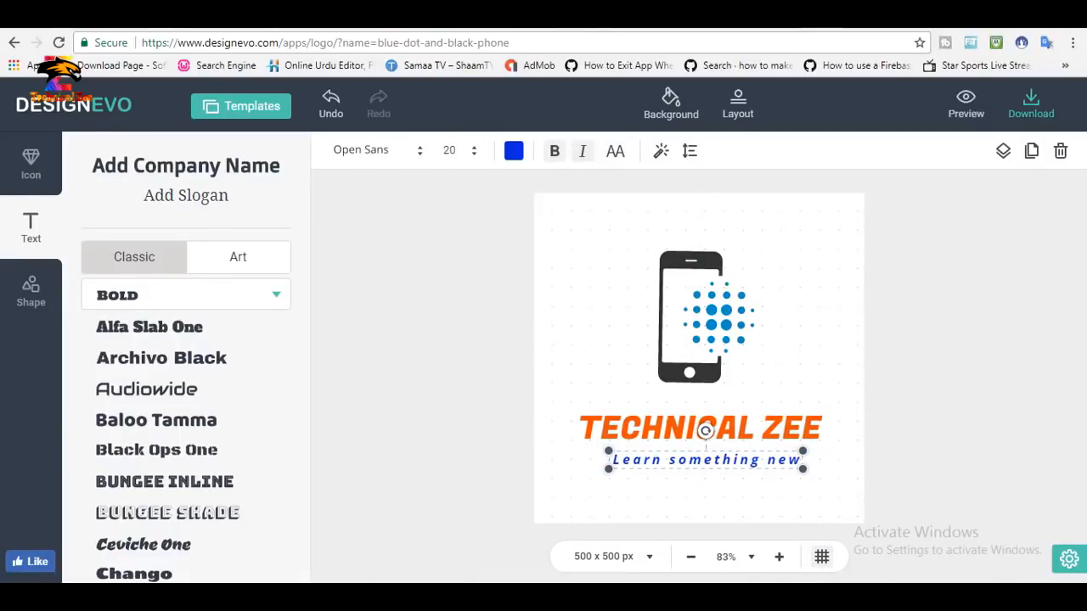
{"action": "left_click_drag", "start_coordinate": [705, 460], "coordinate": [720, 459]}
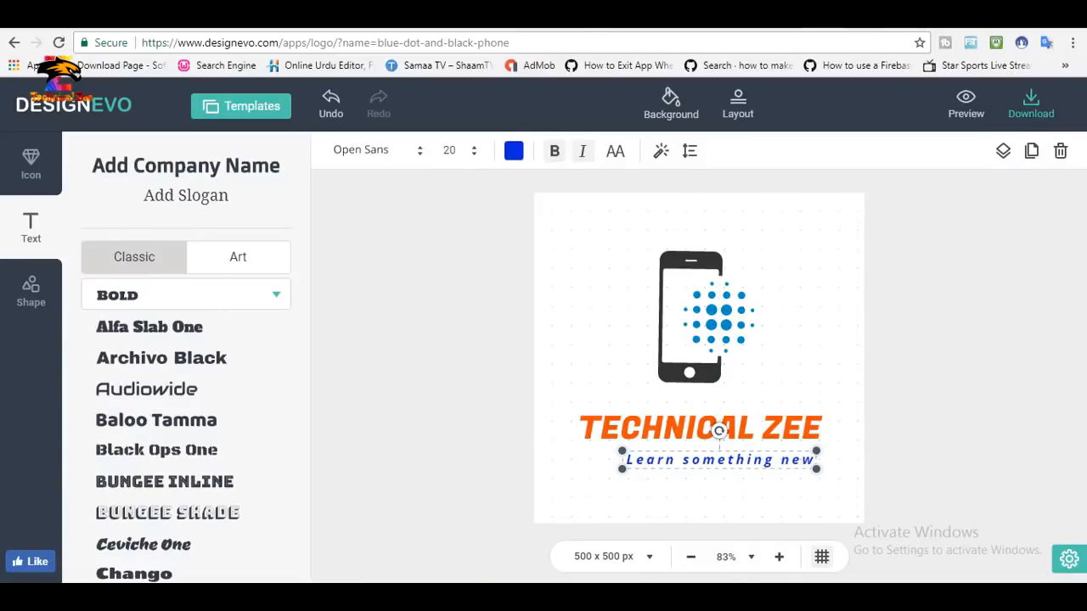
Find icons with the popular search "youtube" and place a solid black play-button icon near the start of the slogan.
{"action": "left_click", "coordinate": [30, 163]}
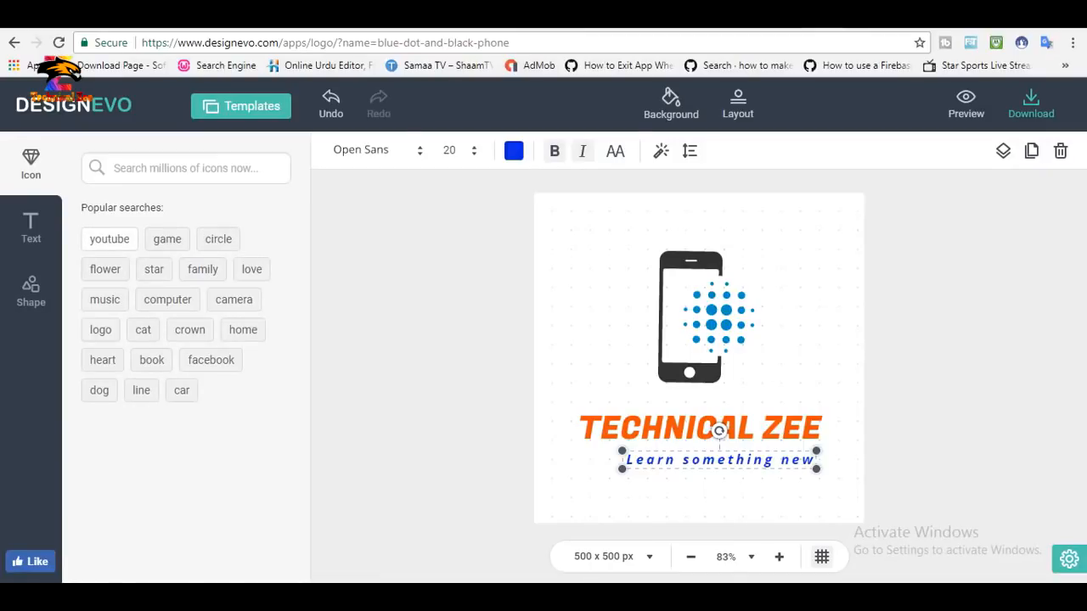
{"action": "left_click", "coordinate": [109, 238]}
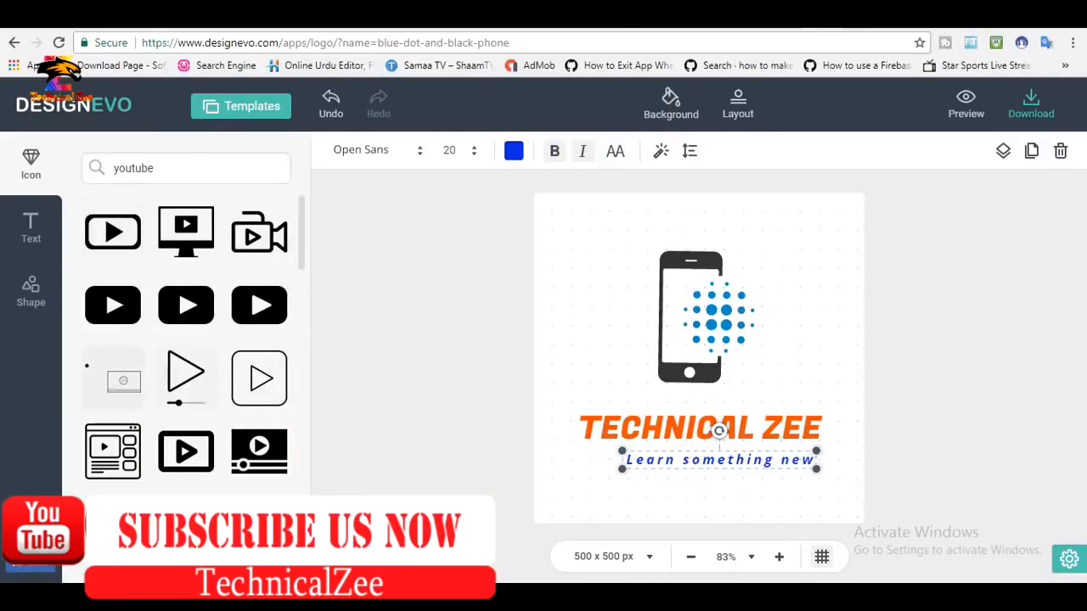
{"action": "left_click_drag", "start_coordinate": [113, 305], "coordinate": [595, 468]}
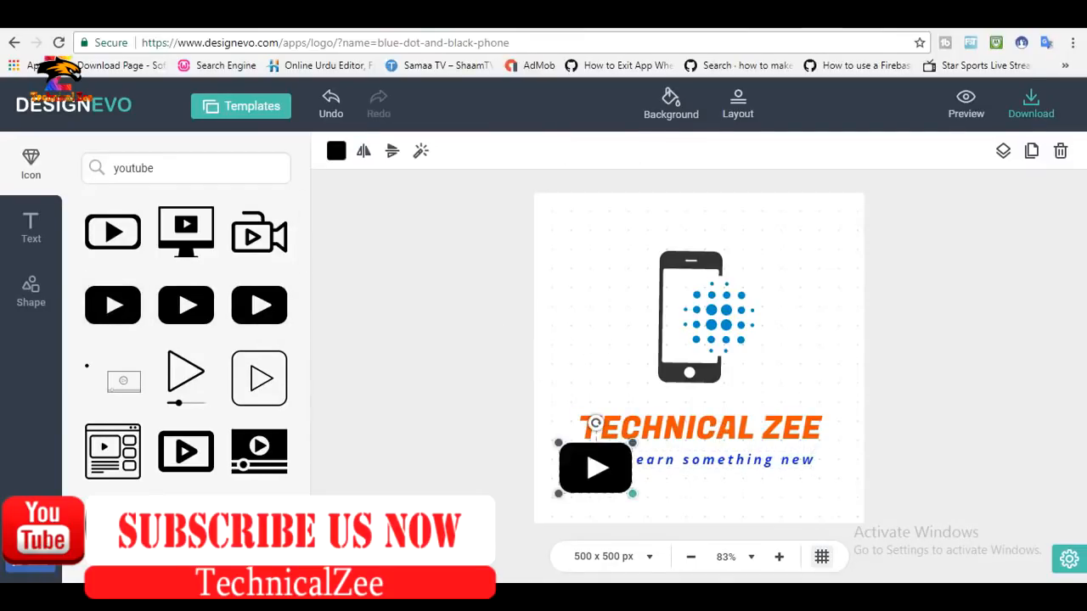
Shrink the play-button icon to about the slogan's height and fit it beside the slogan's start, below the company name.
{"action": "left_click_drag", "start_coordinate": [632, 493], "coordinate": [599, 470]}
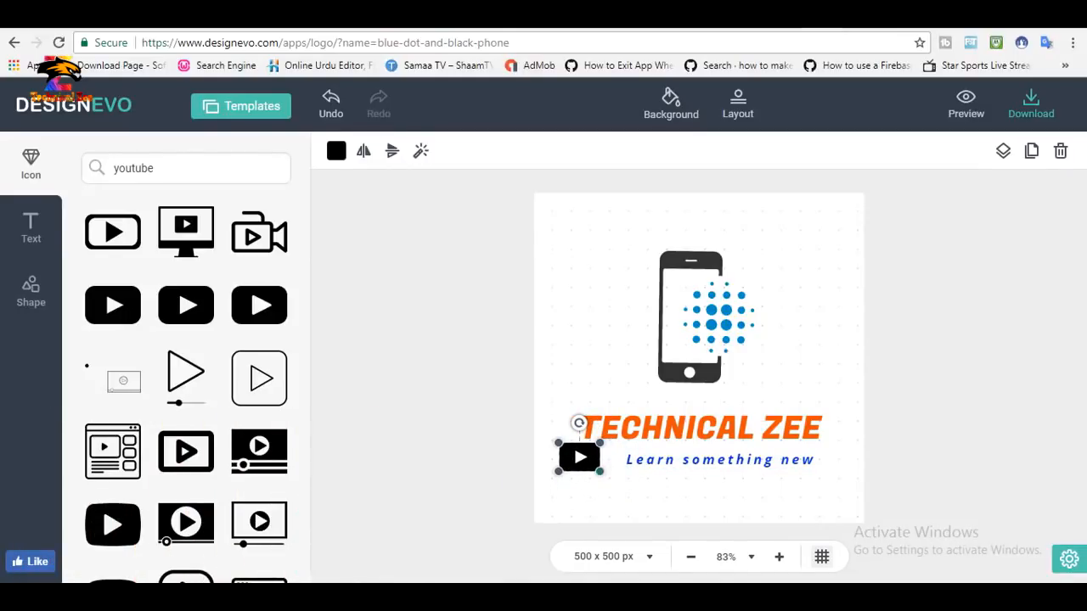
{"action": "left_click", "coordinate": [613, 494]}
{"action": "left_click", "coordinate": [580, 457]}
{"action": "left_click", "coordinate": [612, 496]}
{"action": "left_click_drag", "start_coordinate": [579, 458], "coordinate": [601, 461]}
{"action": "left_click", "coordinate": [613, 497]}
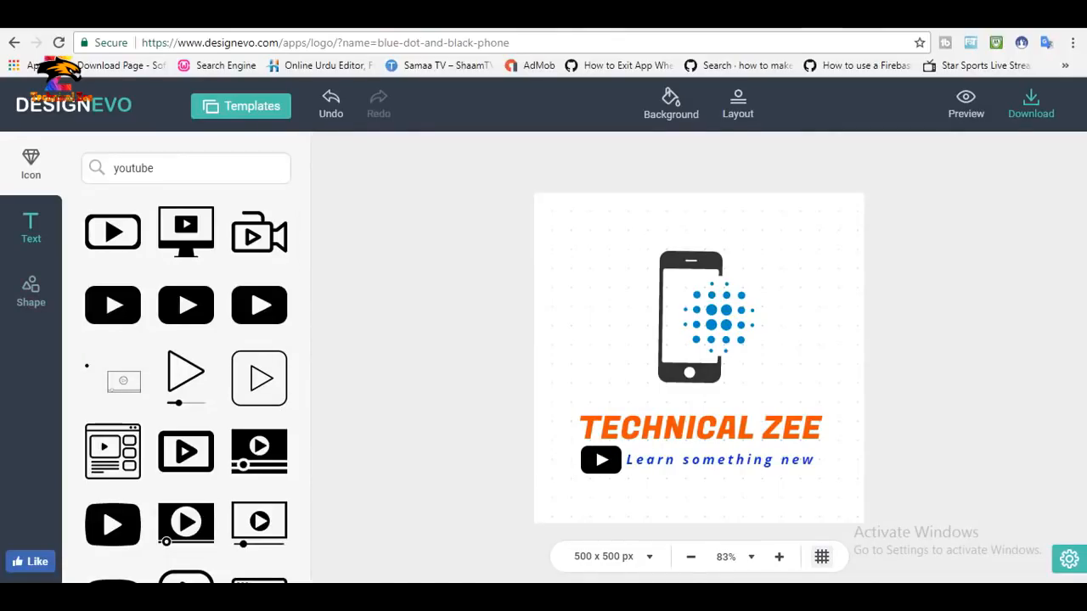
Examine the art text styles, the badge shapes and the Technology & Communication templates without changing the logo.
{"action": "left_click", "coordinate": [31, 227]}
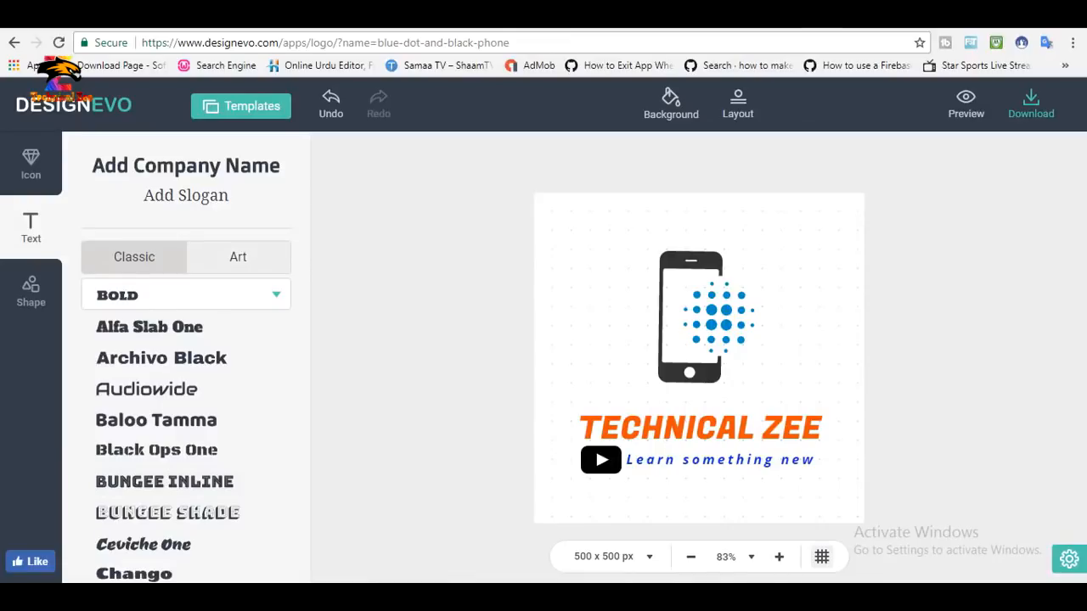
{"action": "left_click", "coordinate": [239, 258]}
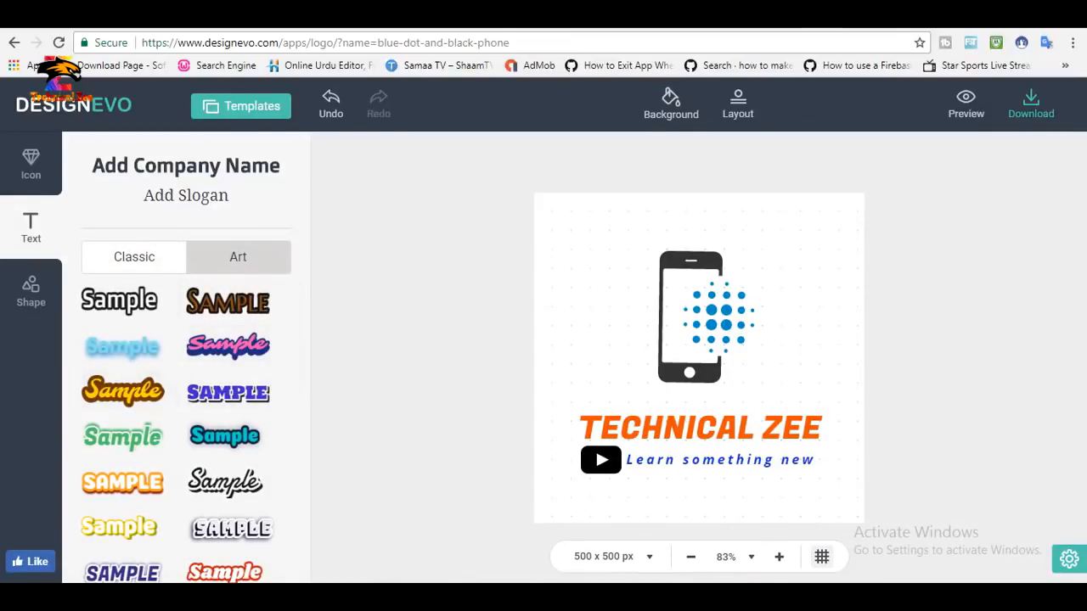
{"action": "scroll", "coordinate": [246, 583], "scroll_direction": "down", "scroll_amount": 4}
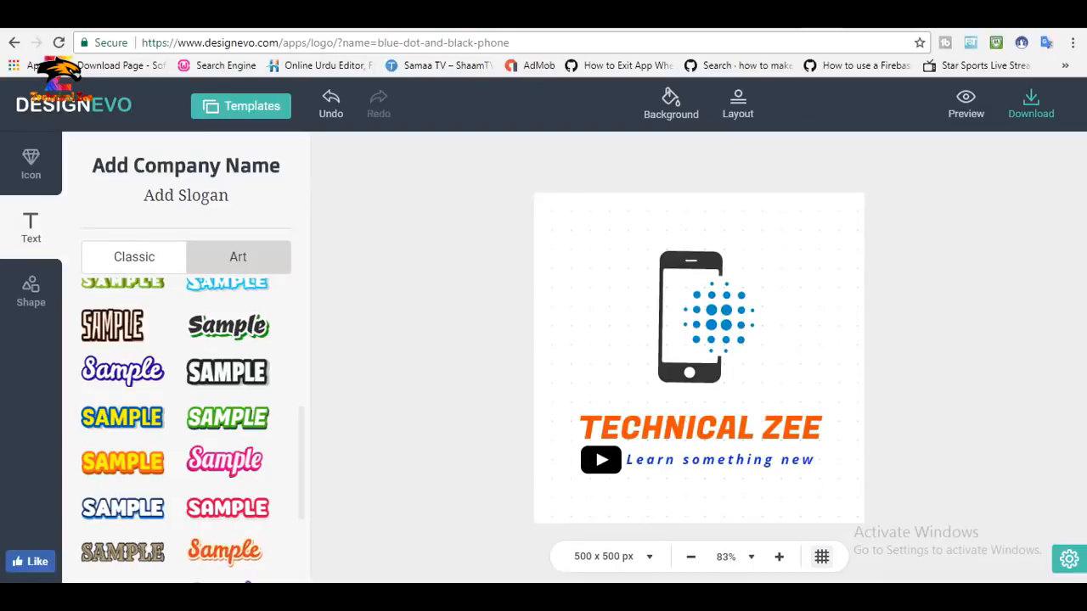
{"action": "left_click", "coordinate": [31, 290]}
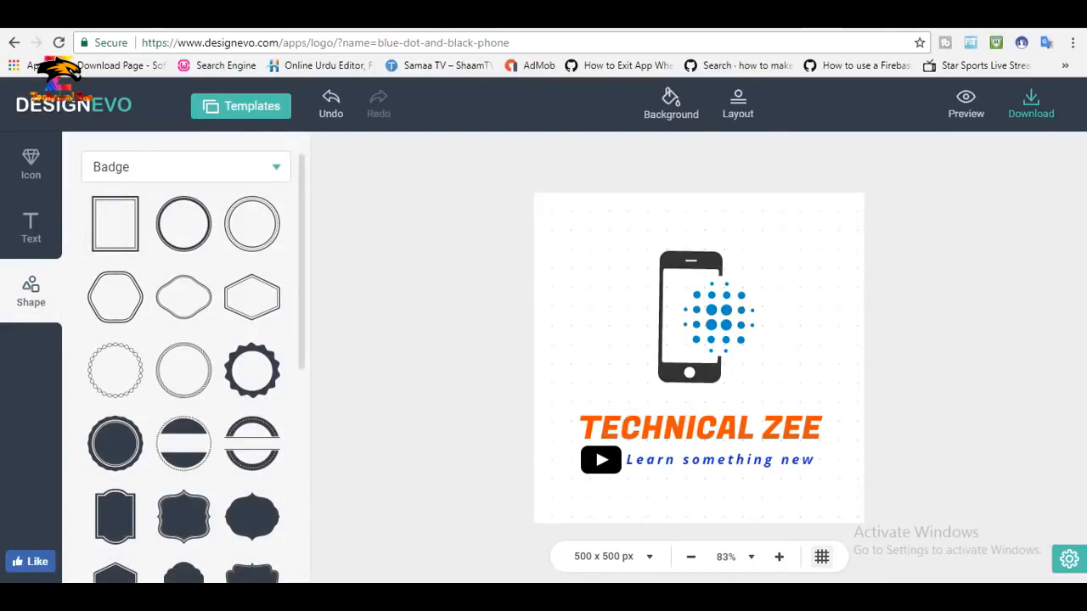
{"action": "scroll", "coordinate": [187, 365], "scroll_direction": "down", "scroll_amount": 5}
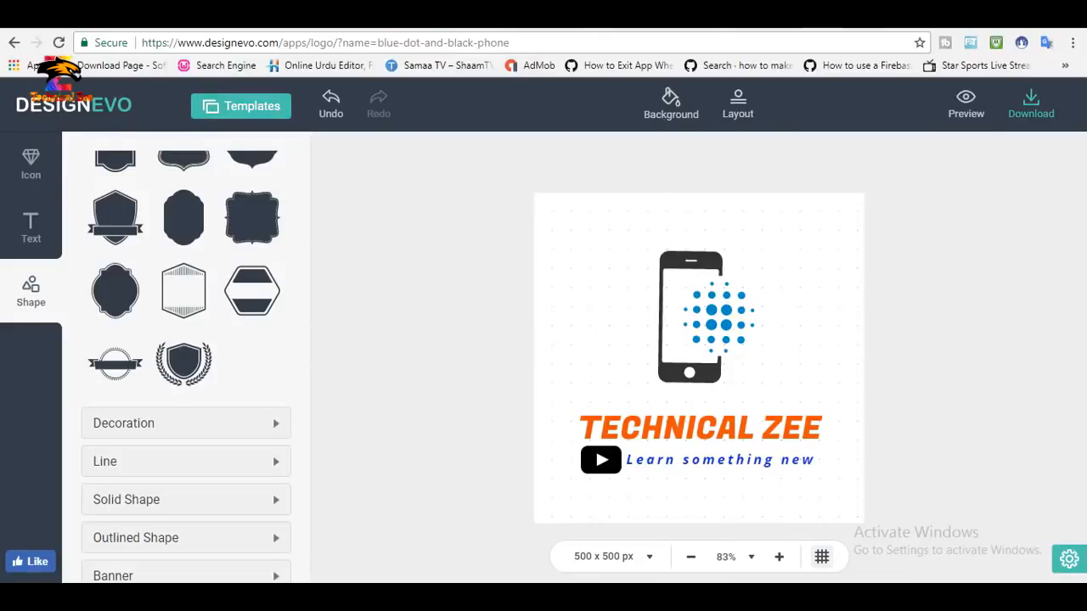
{"action": "left_click", "coordinate": [240, 105]}
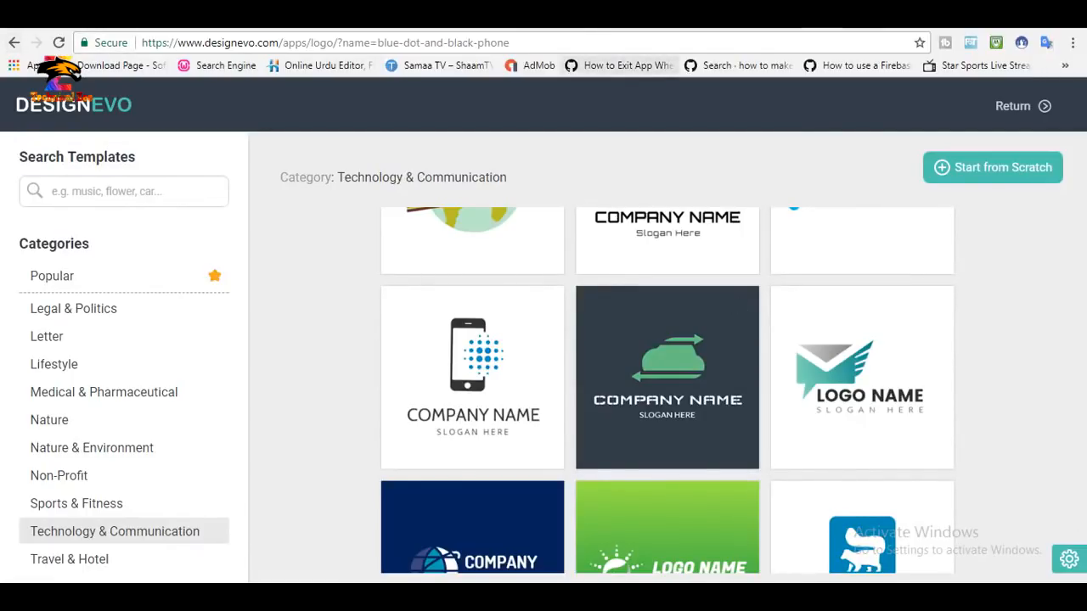
{"action": "left_click", "coordinate": [1024, 106]}
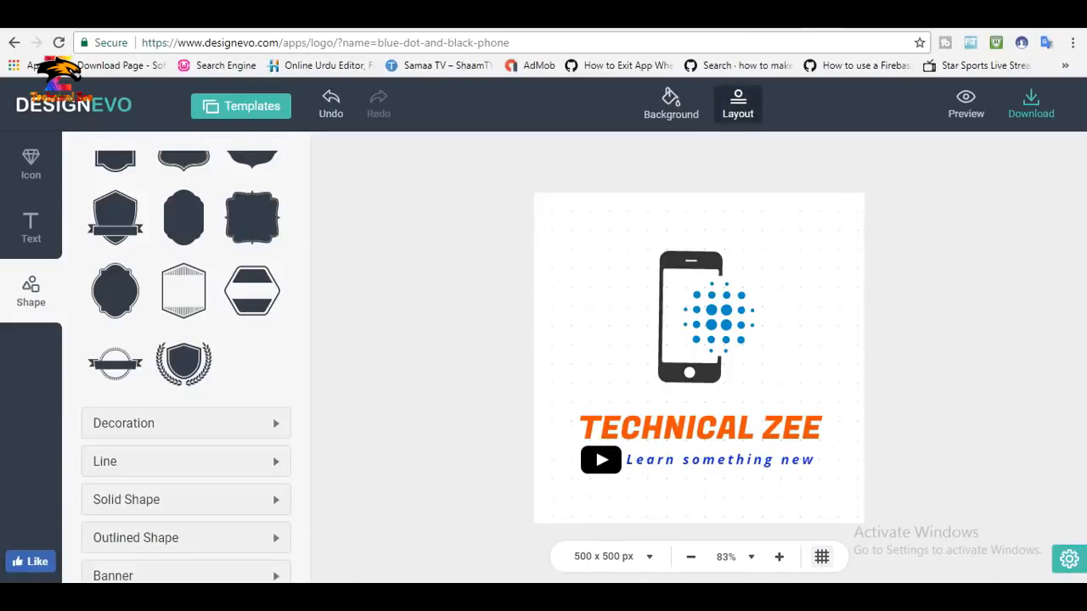
Try the alternative logo layouts for icon and text placement and undo the layout changes.
{"action": "left_click", "coordinate": [738, 105]}
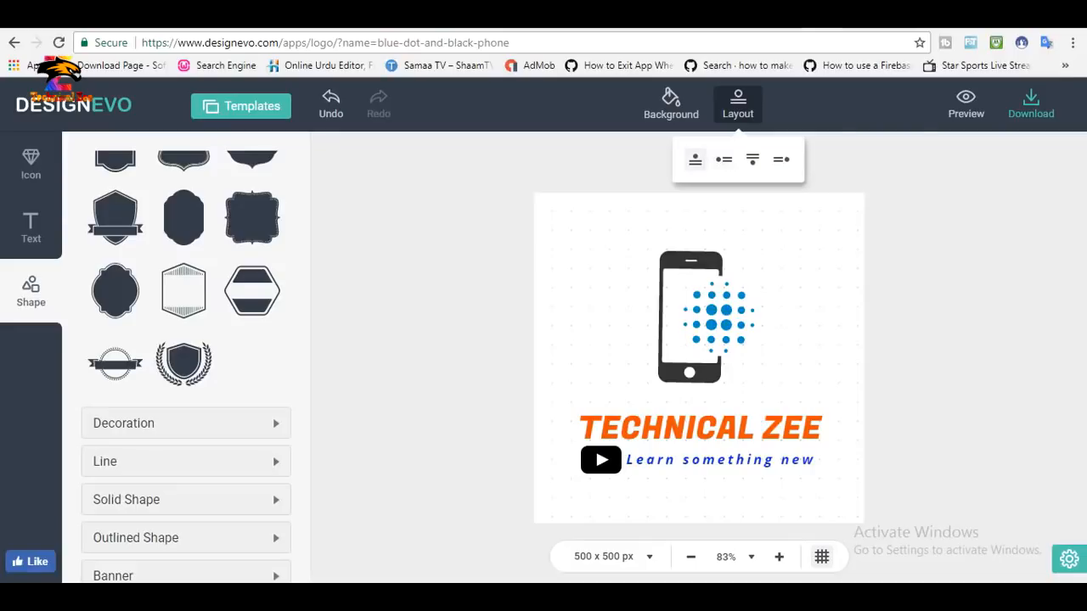
{"action": "left_click", "coordinate": [723, 159]}
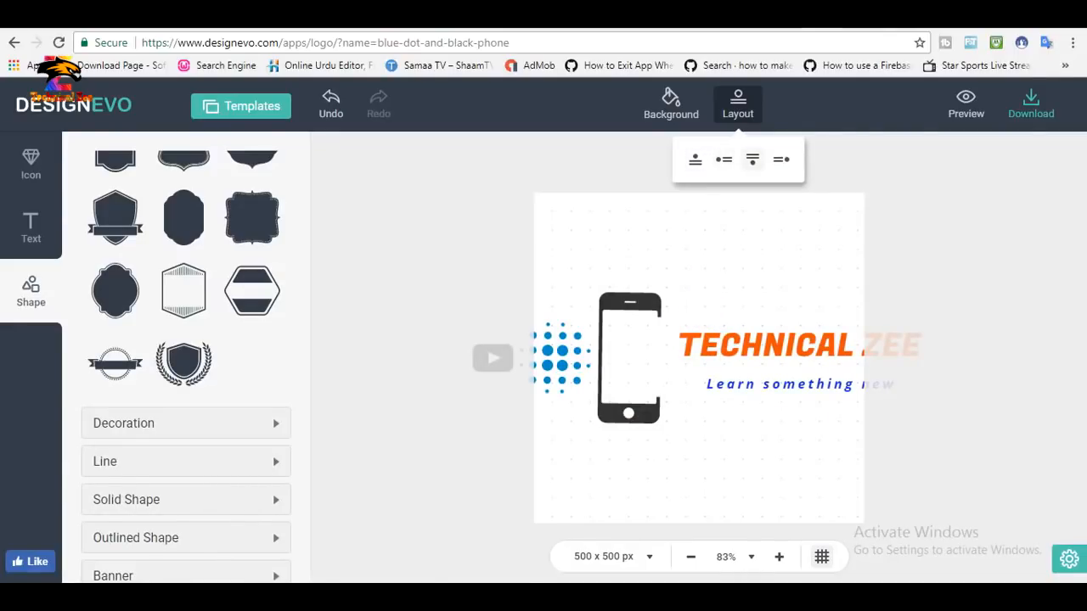
{"action": "left_click", "coordinate": [752, 159]}
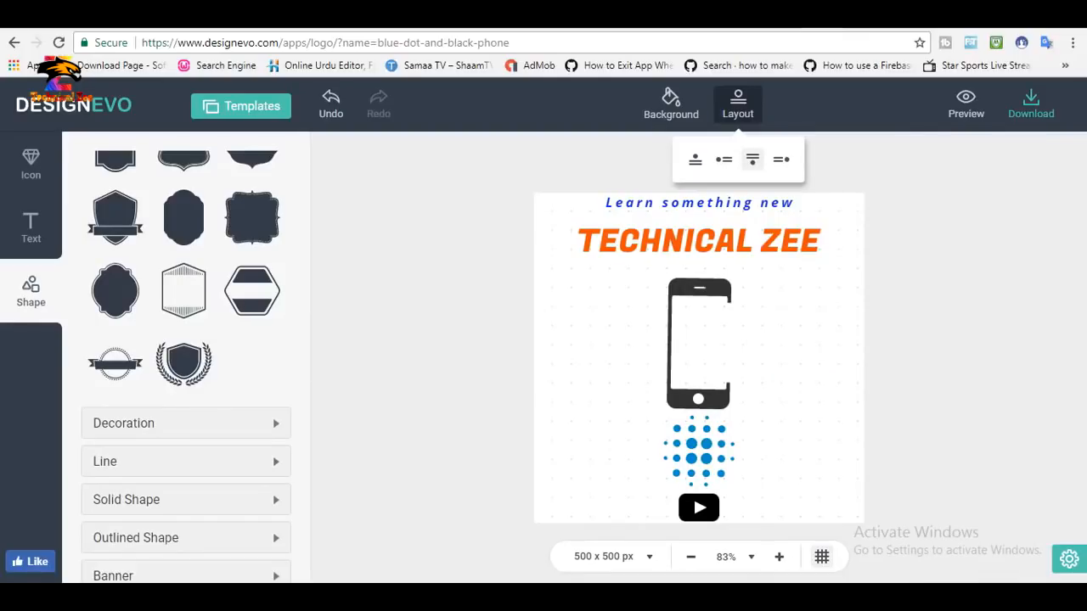
{"action": "left_click", "coordinate": [780, 159]}
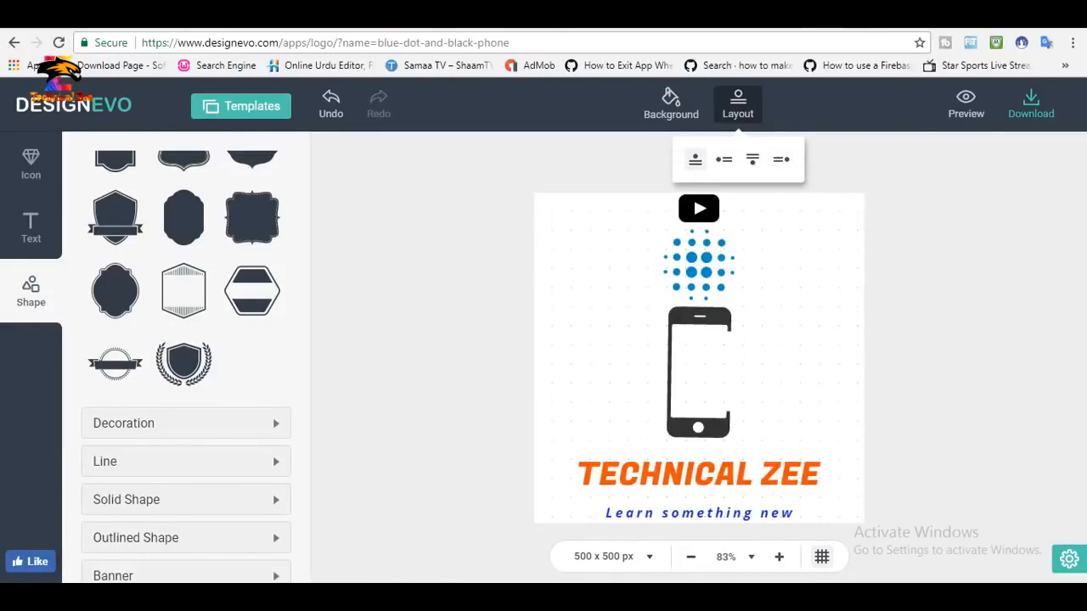
{"action": "left_click", "coordinate": [330, 103]}
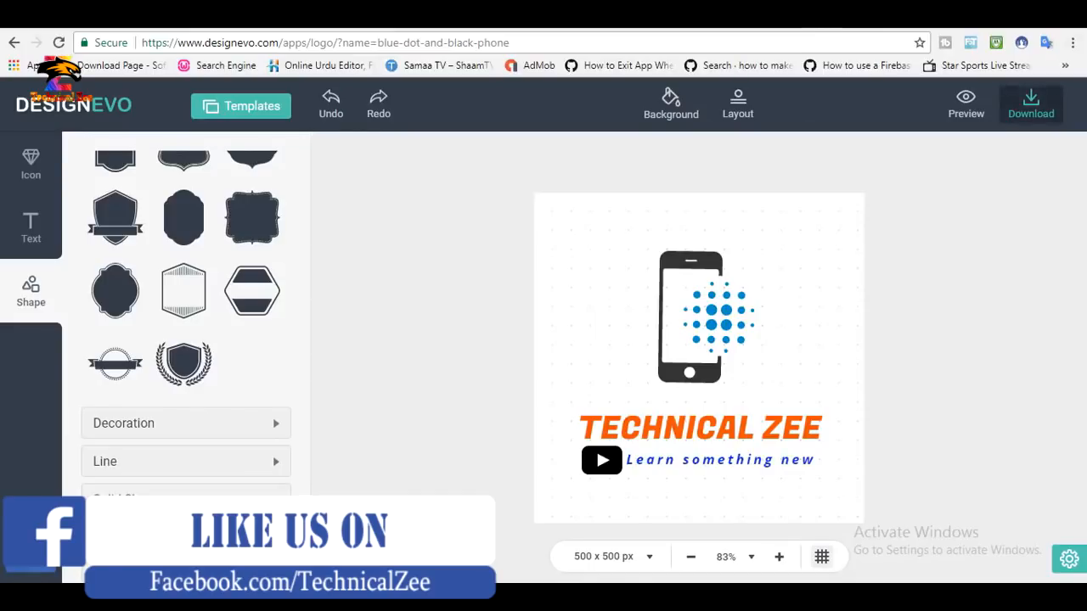
Copy the DesignEvo credit code and download the logo for free by agreeing to the credit terms.
{"action": "left_click", "coordinate": [1031, 104]}
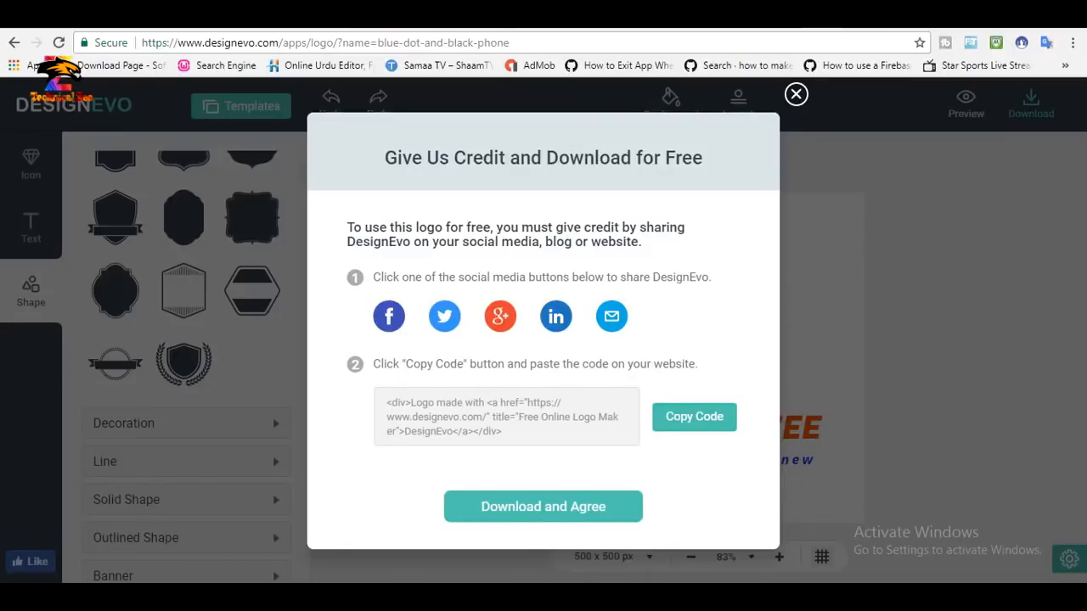
{"action": "left_click", "coordinate": [693, 416]}
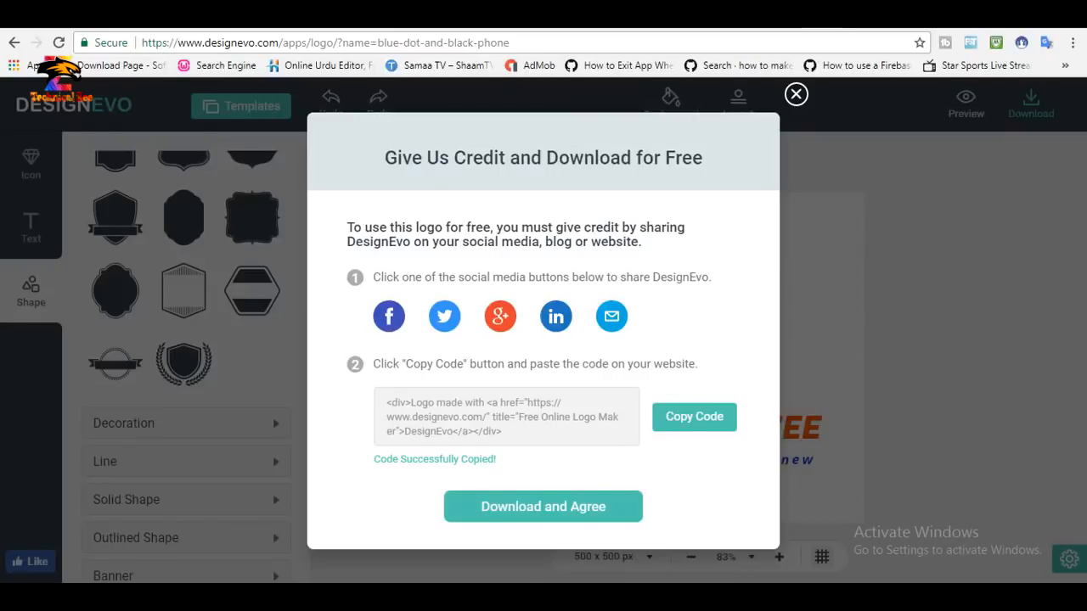
{"action": "left_click", "coordinate": [544, 506]}
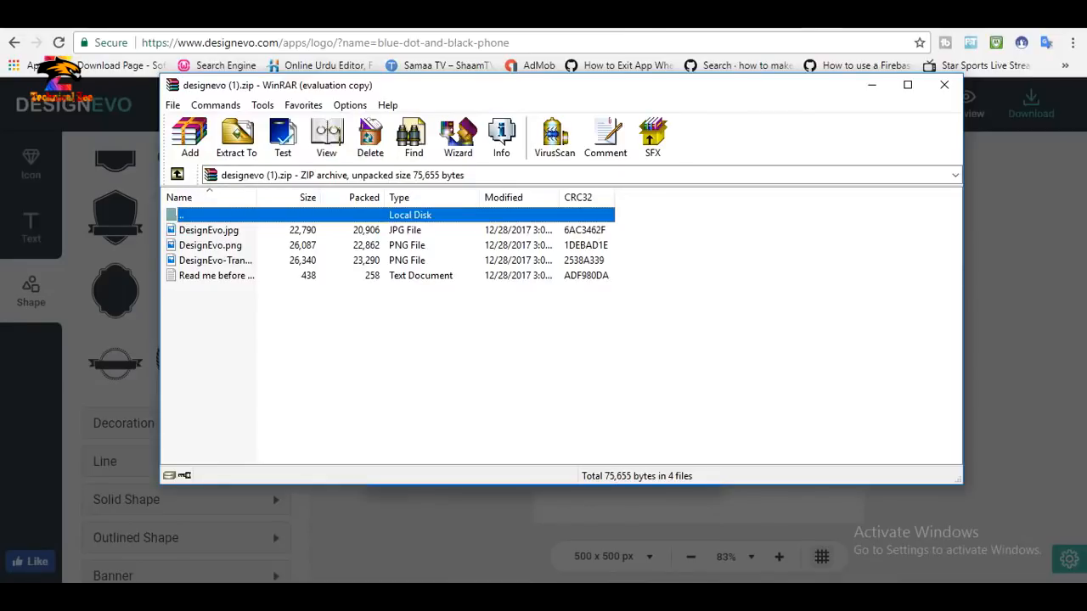
Check the JPG and PNG versions of the logo in the downloaded designevo (1).zip archive.
{"action": "left_click", "coordinate": [209, 230]}
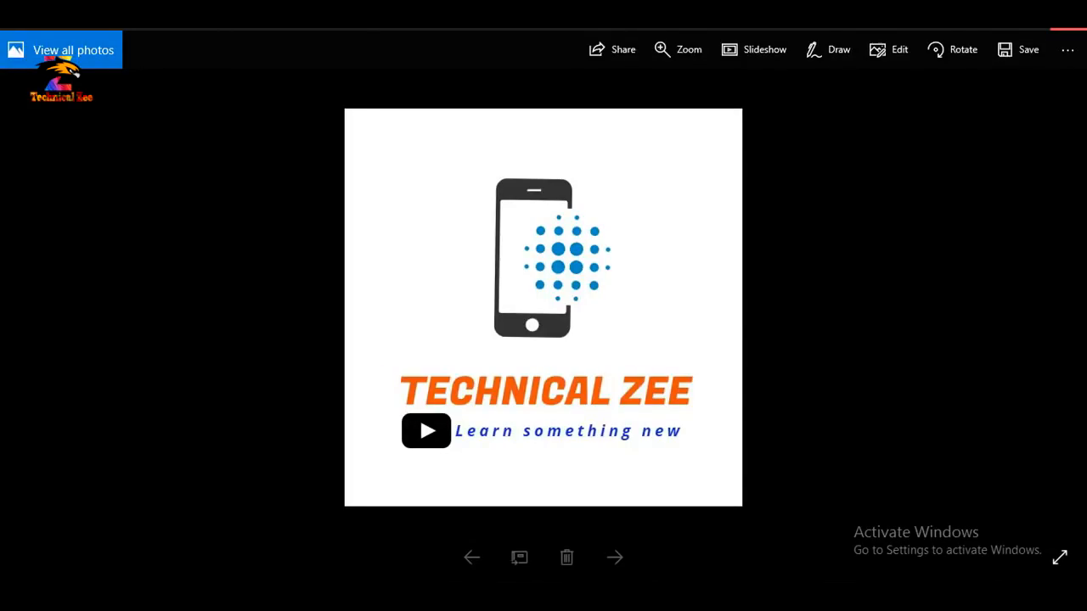
{"action": "left_click", "coordinate": [1068, 20]}
{"action": "left_click", "coordinate": [210, 245]}
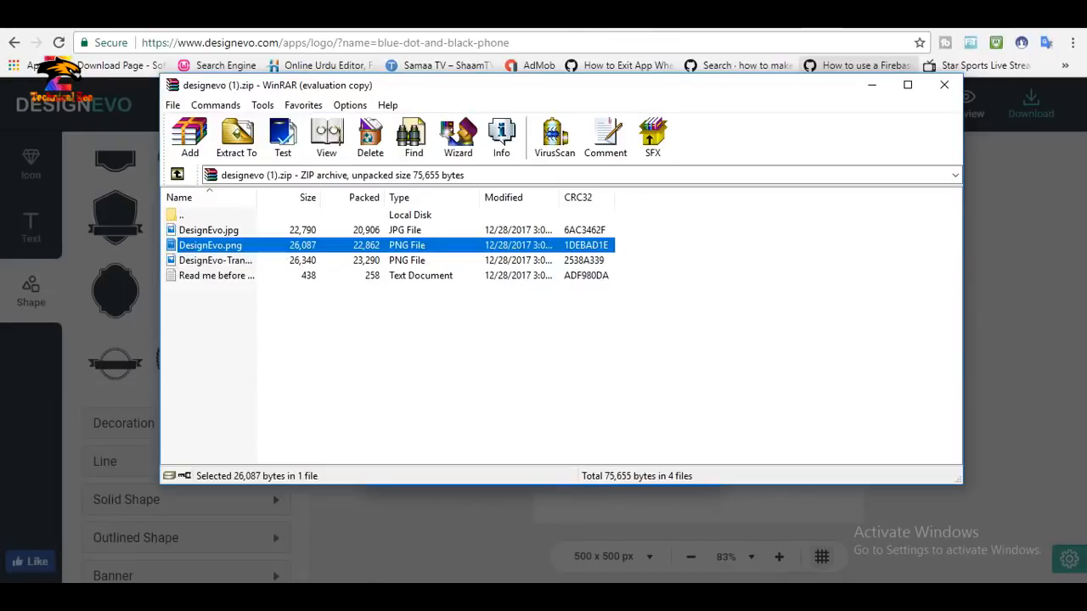
{"action": "double_click", "coordinate": [214, 260]}
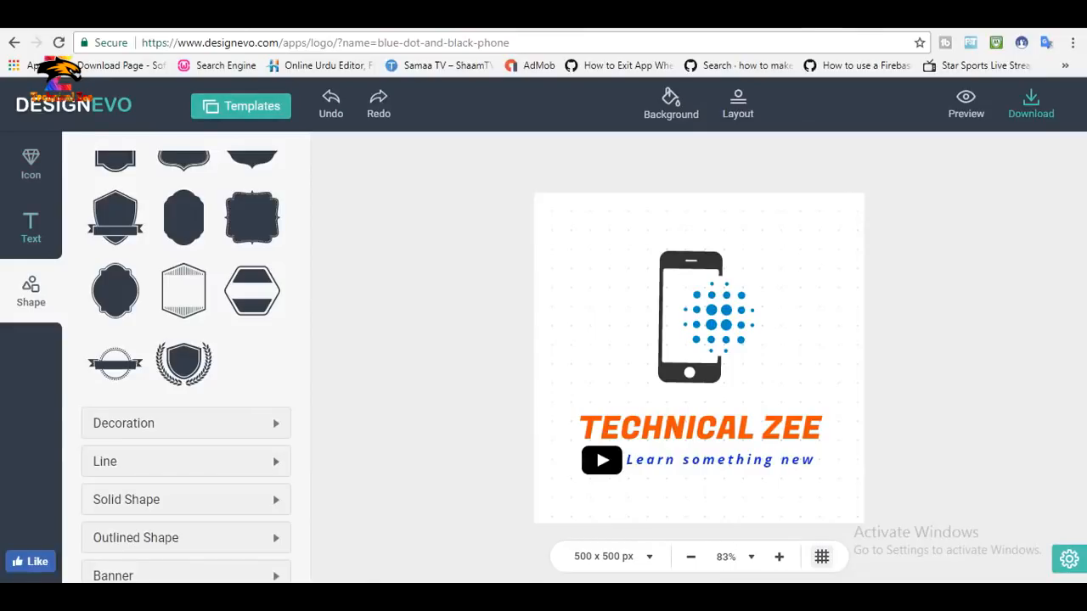
Switch the design to the green and grey winged envelope template from the Technology & Communication category.
{"action": "left_click", "coordinate": [241, 106]}
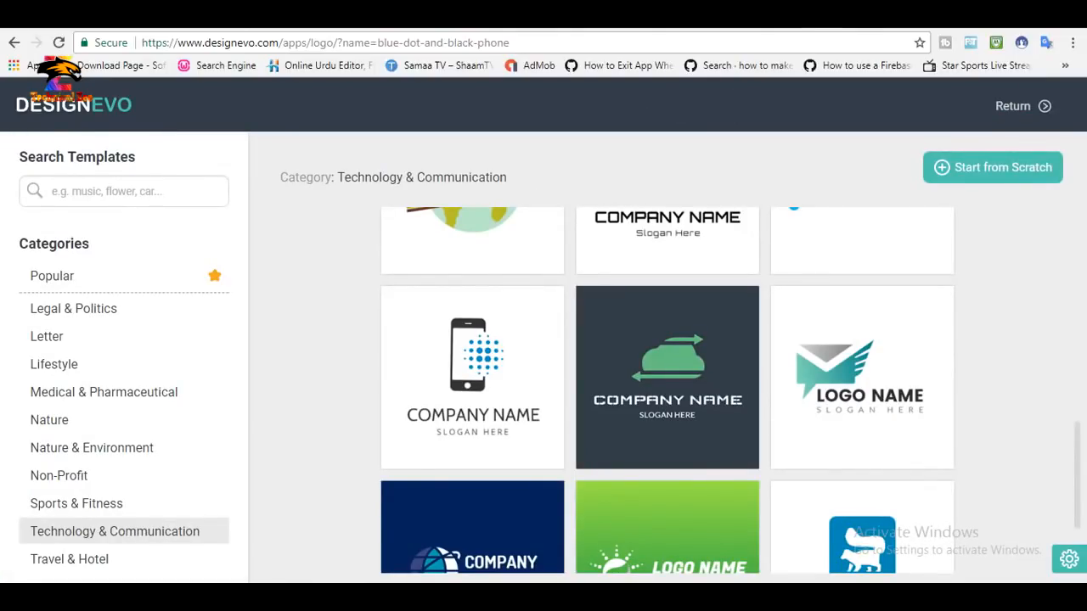
{"action": "scroll", "coordinate": [862, 378], "scroll_direction": "up", "scroll_amount": 2}
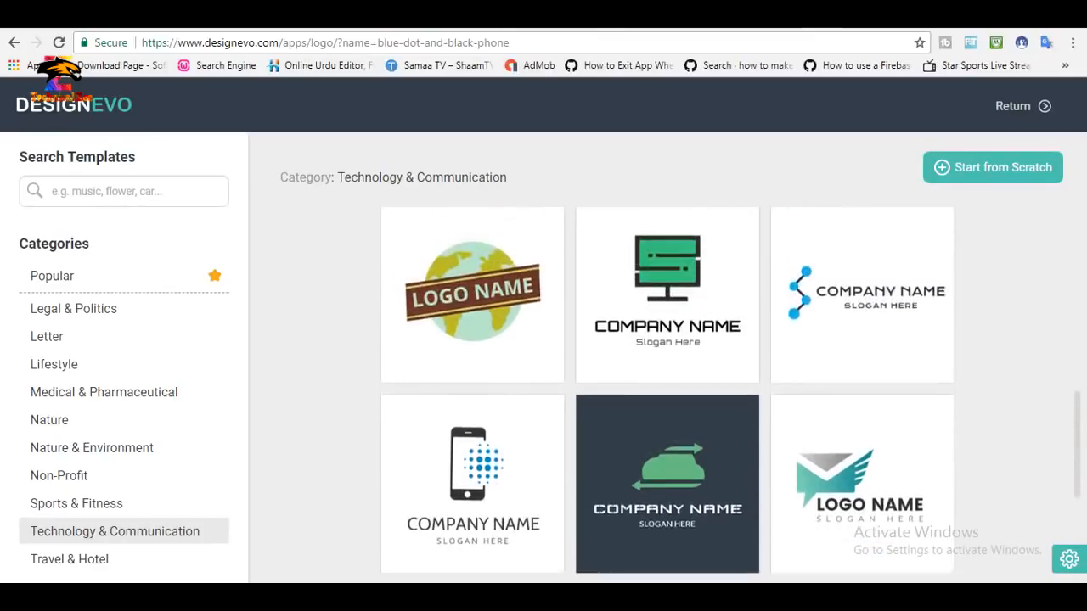
{"action": "scroll", "coordinate": [862, 378], "scroll_direction": "down", "scroll_amount": 1}
{"action": "left_click", "coordinate": [862, 378]}
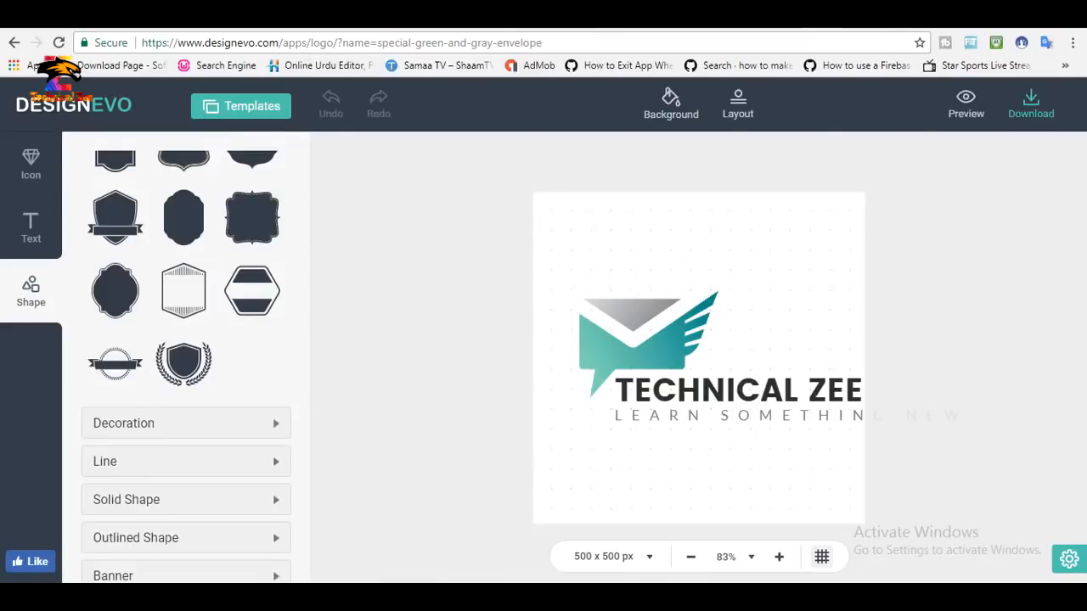